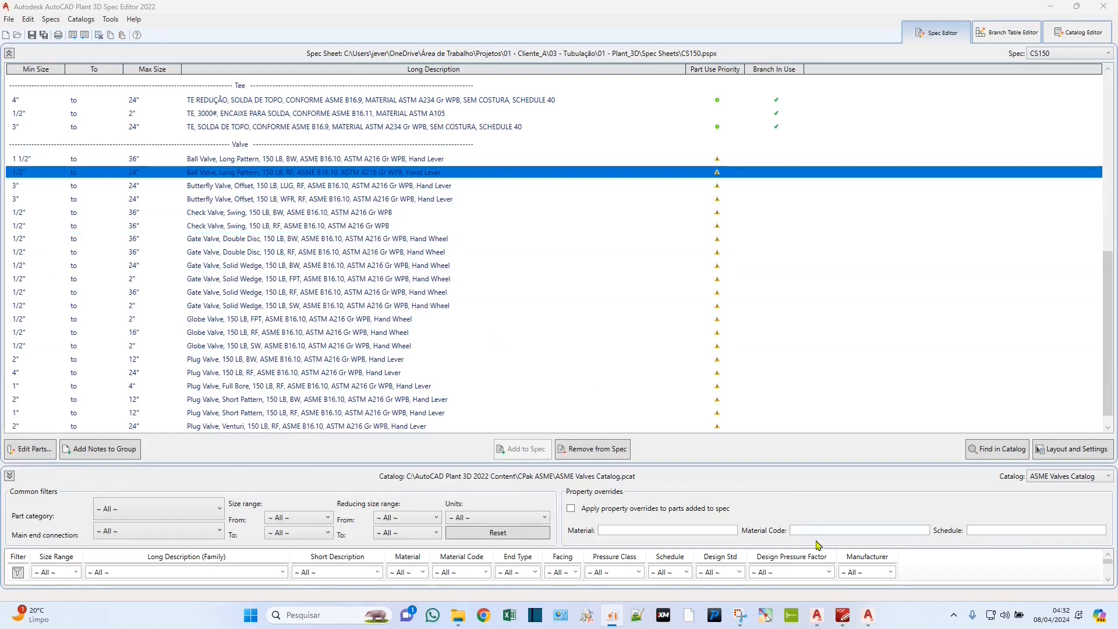
Switch to the Snipping Tool and read the ball valve's construction and material specification.
click(740, 615)
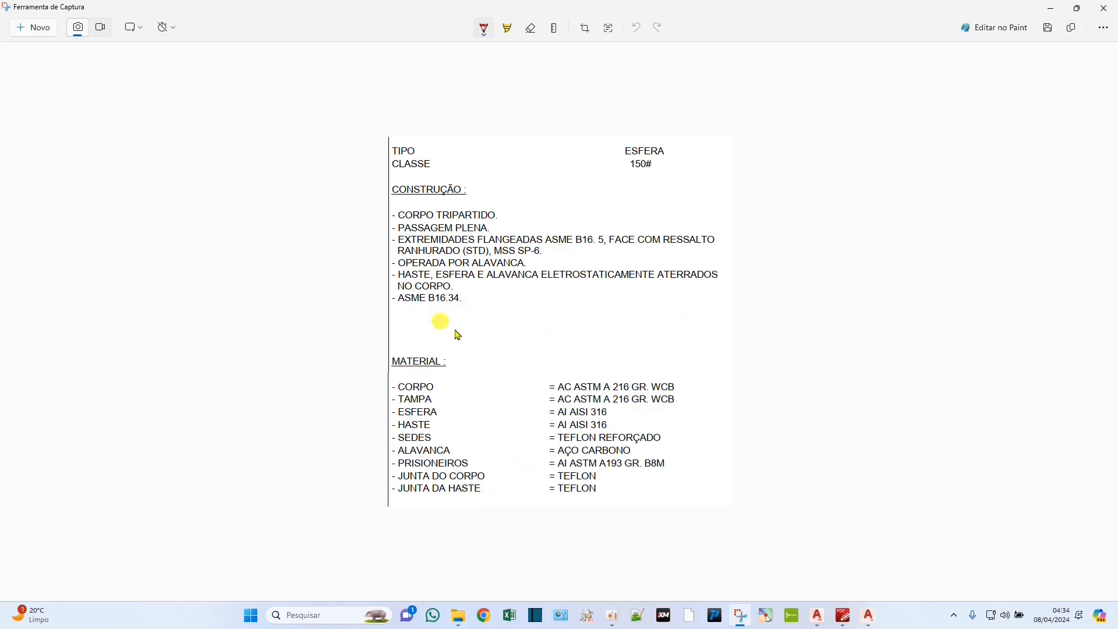
click(1047, 8)
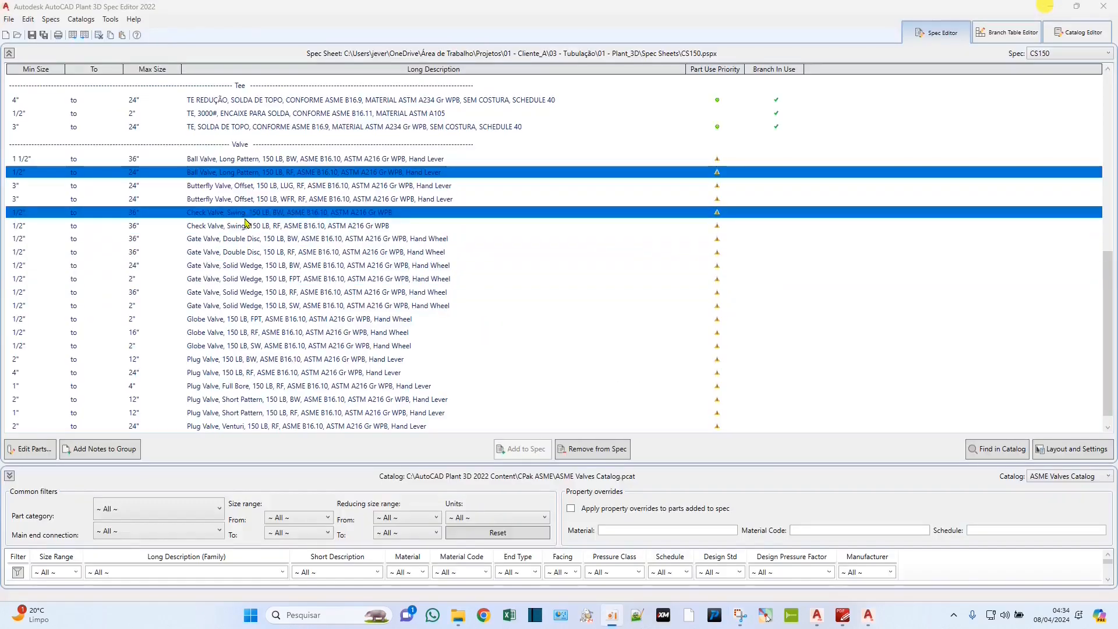
click(273, 159)
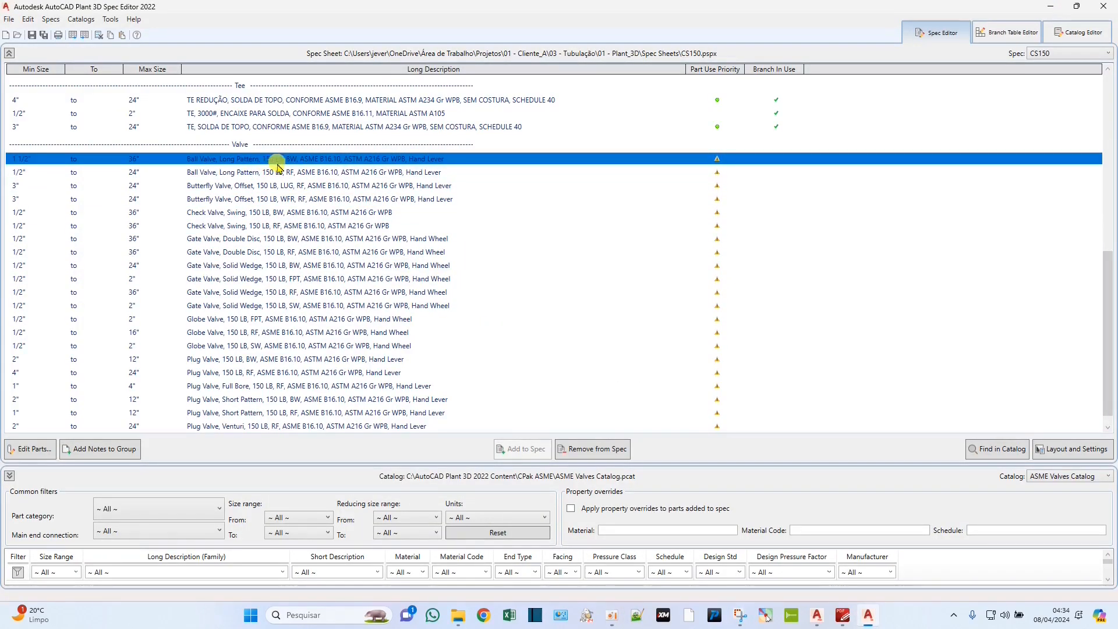
ctrl+click(263, 124)
shift+click(297, 172)
ctrl+click(273, 174)
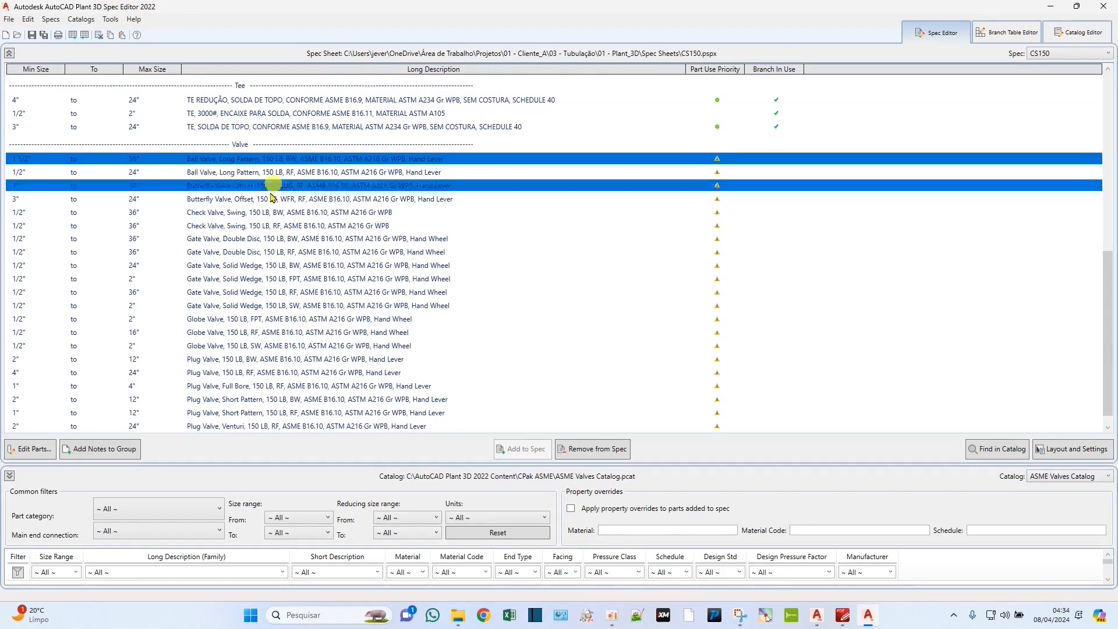
ctrl+click(300, 279)
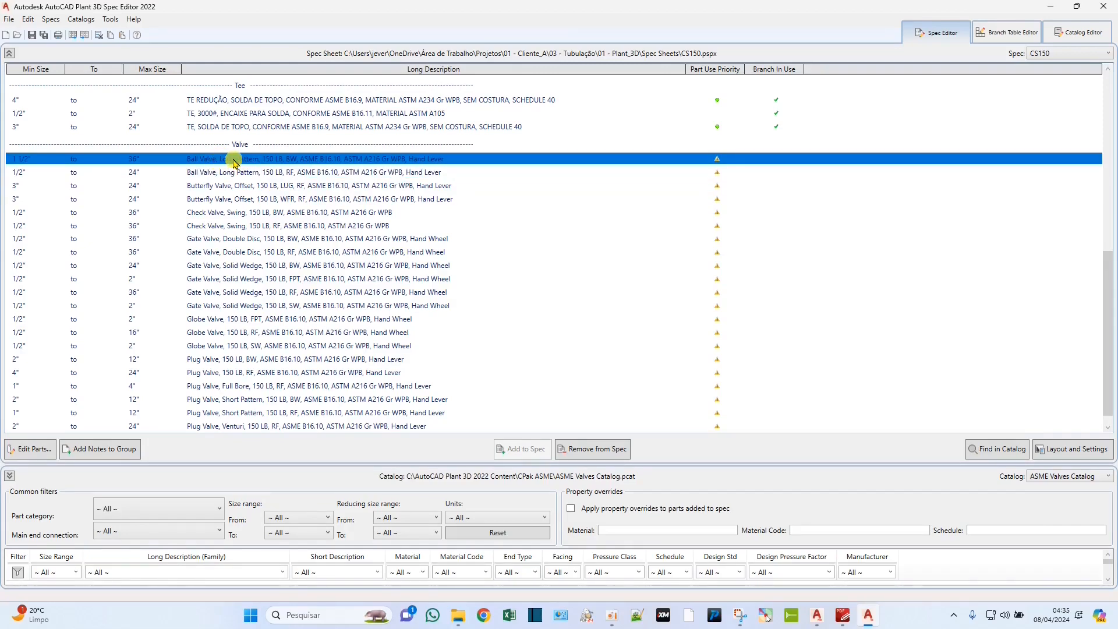
Open the parts of the BW long pattern ball valve and replace "Ball Valve" with "VALVULA ESFERA" in the family long description.
double_click(233, 162)
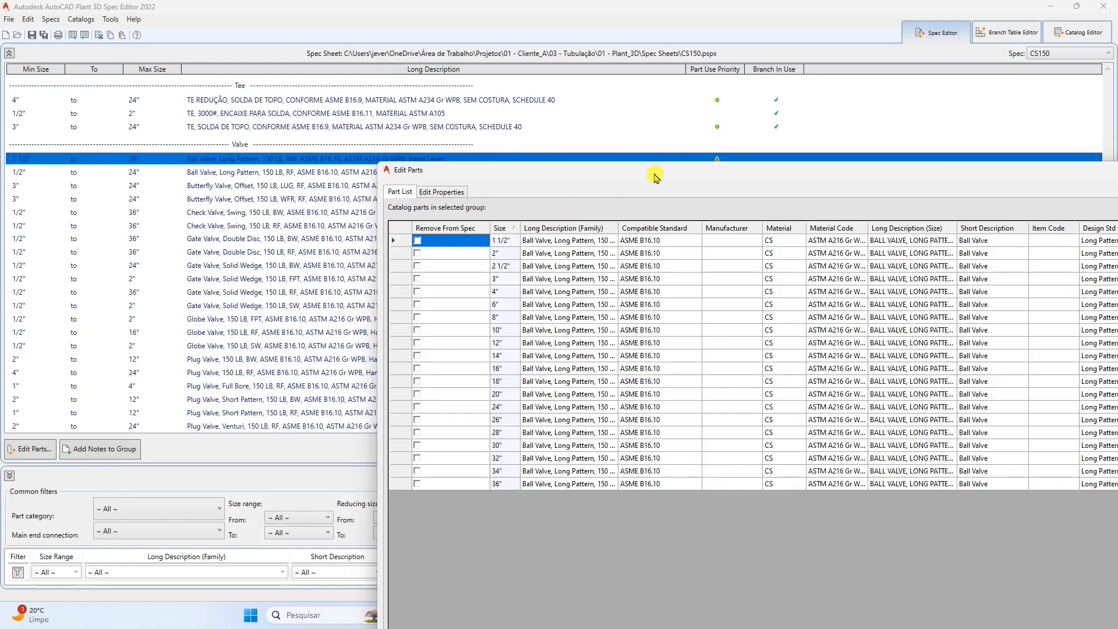
drag(660, 174, 286, 25)
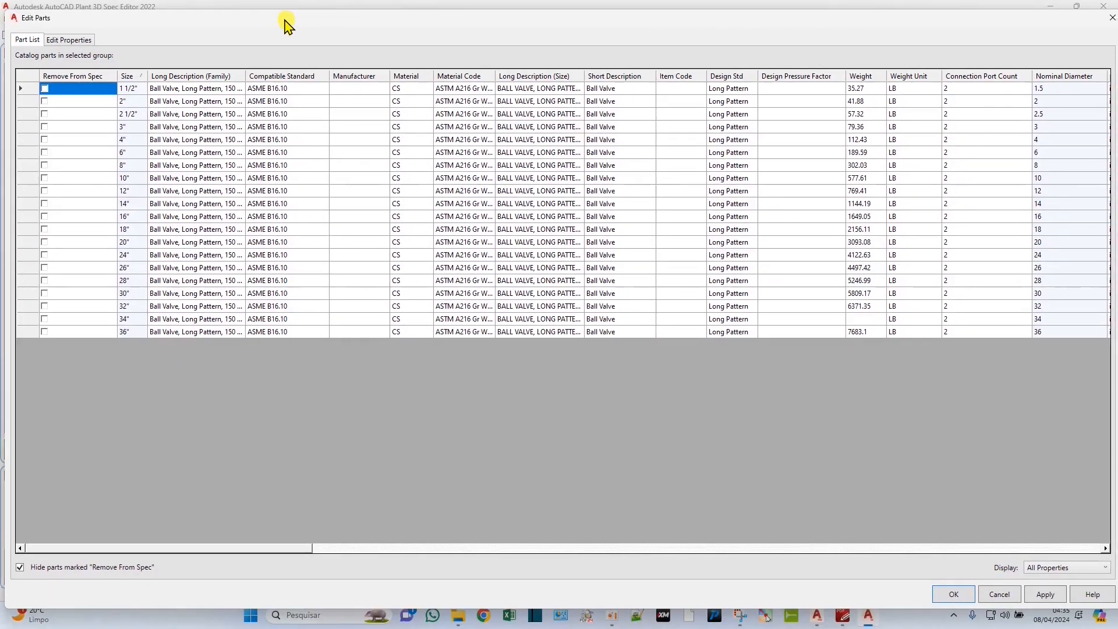
drag(245, 75, 448, 76)
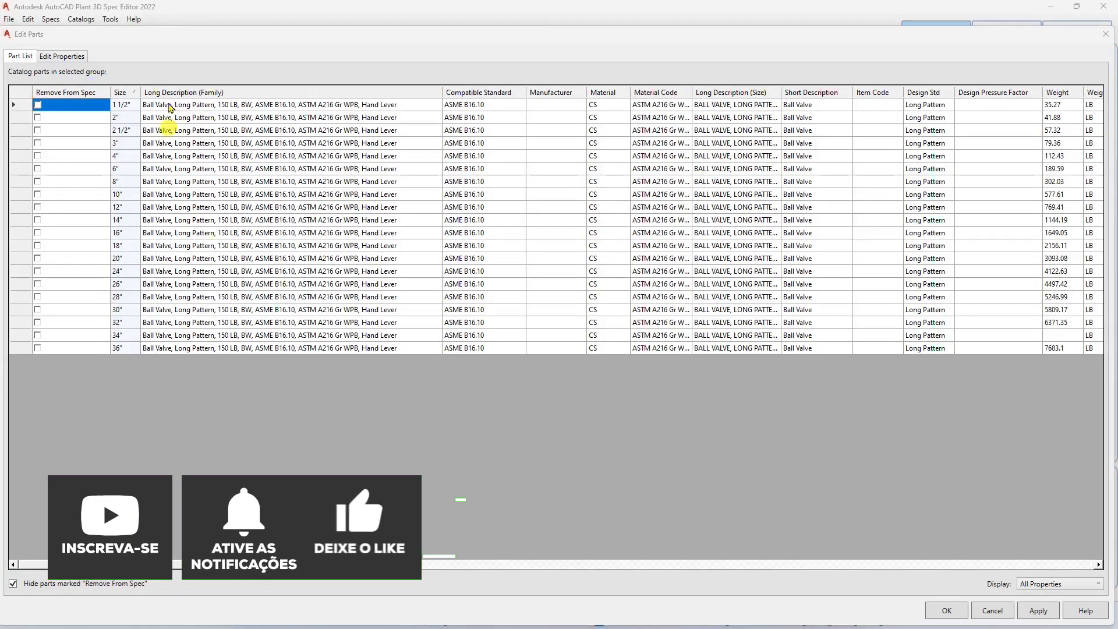
double_click(162, 106)
key(Delete)
drag(162, 105, 138, 105)
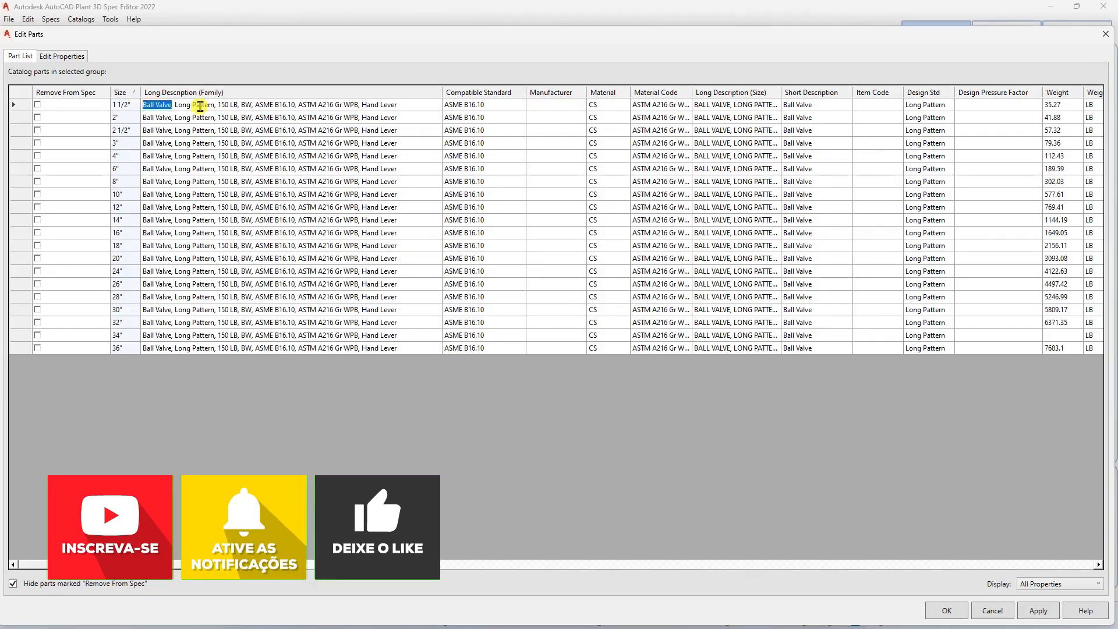
text(VALVU)
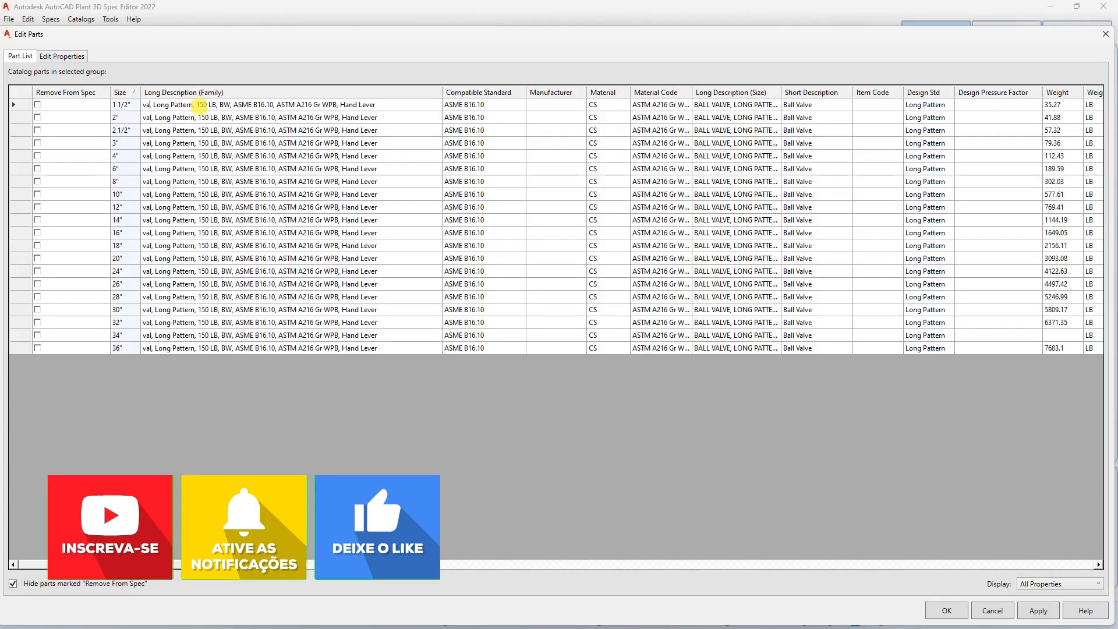
text(LA ESFERA)
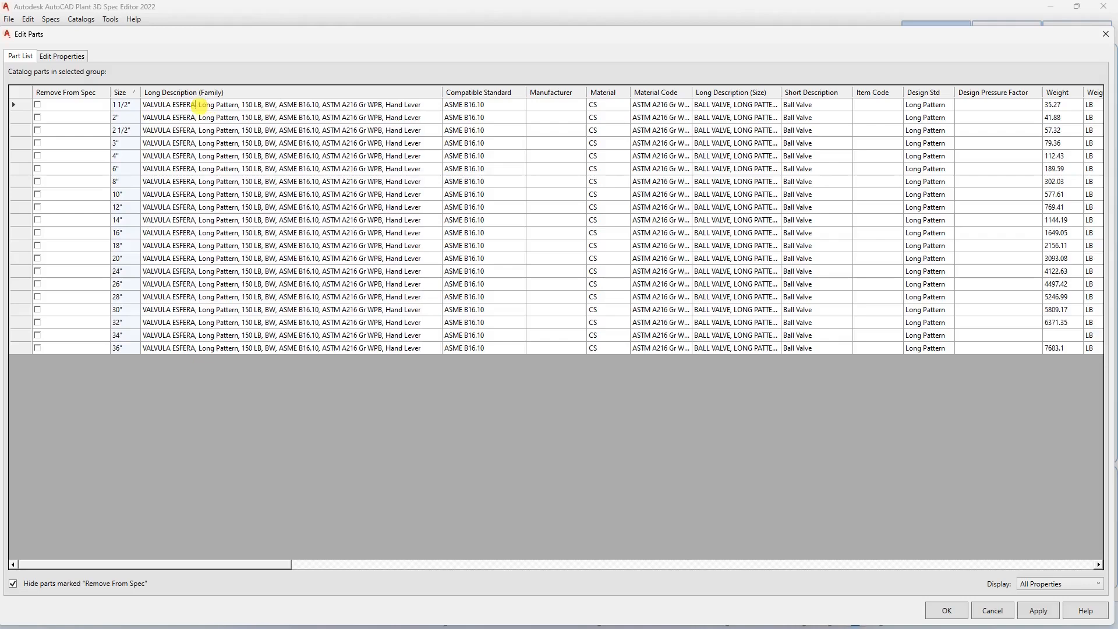
Remove "Long Pattern" from the ball valve's family long description.
key(BackSpace)
key(BackSpace)
key(BackSpace)
key(BackSpace)
key(BackSpace)
key(BackSpace)
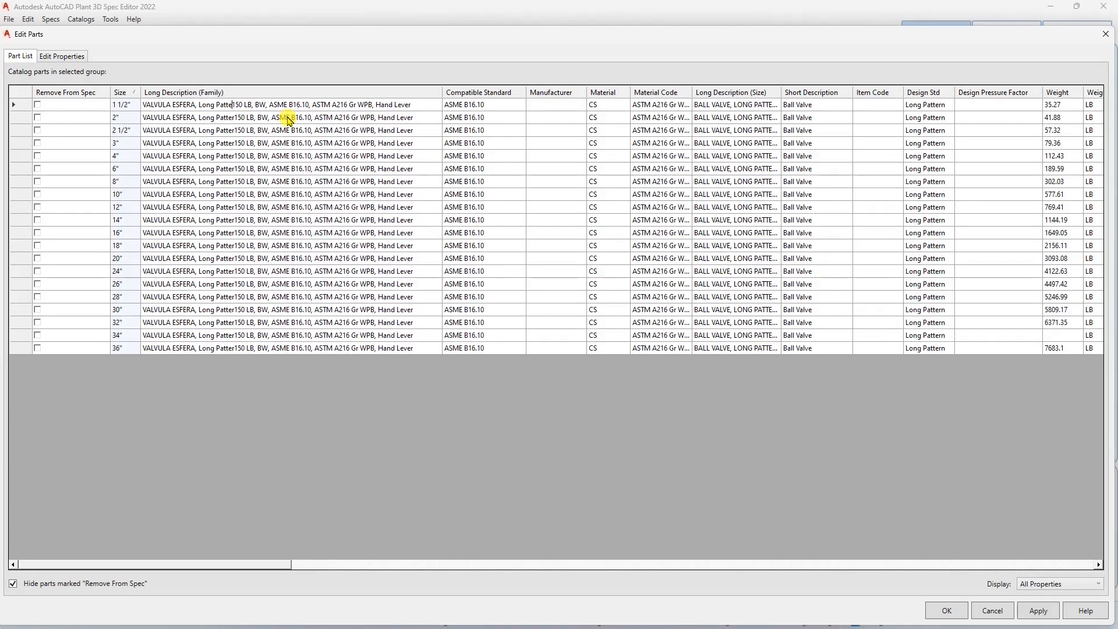
key(BackSpace)
key(BackSpace)
key(BackSpace)
key(BackSpace)
key(BackSpace)
key(BackSpace)
key(BackSpace)
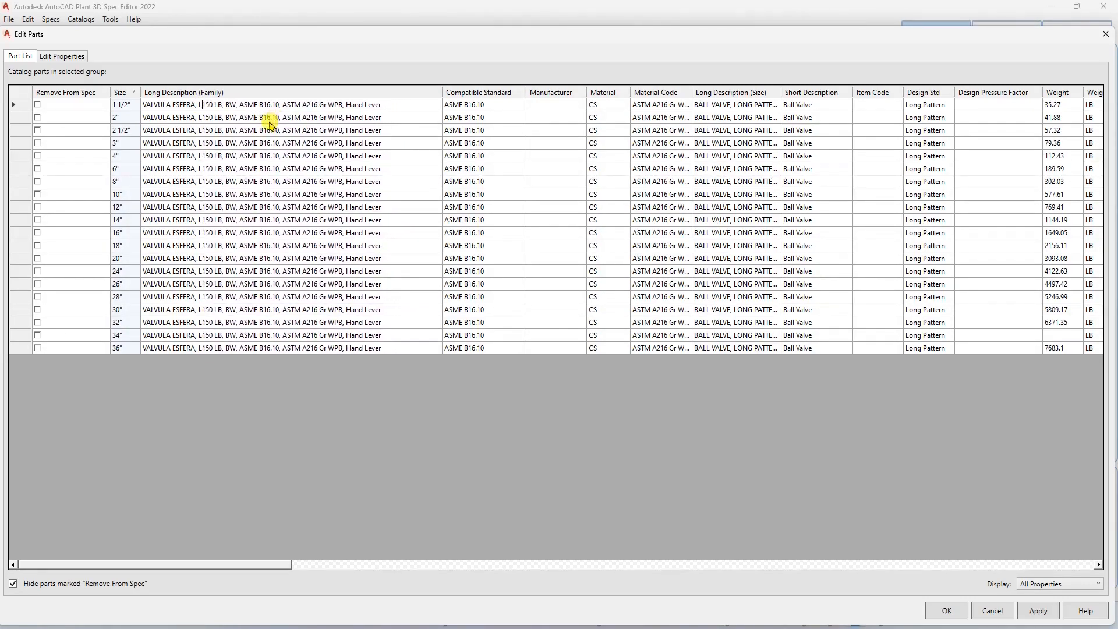
key(BackSpace)
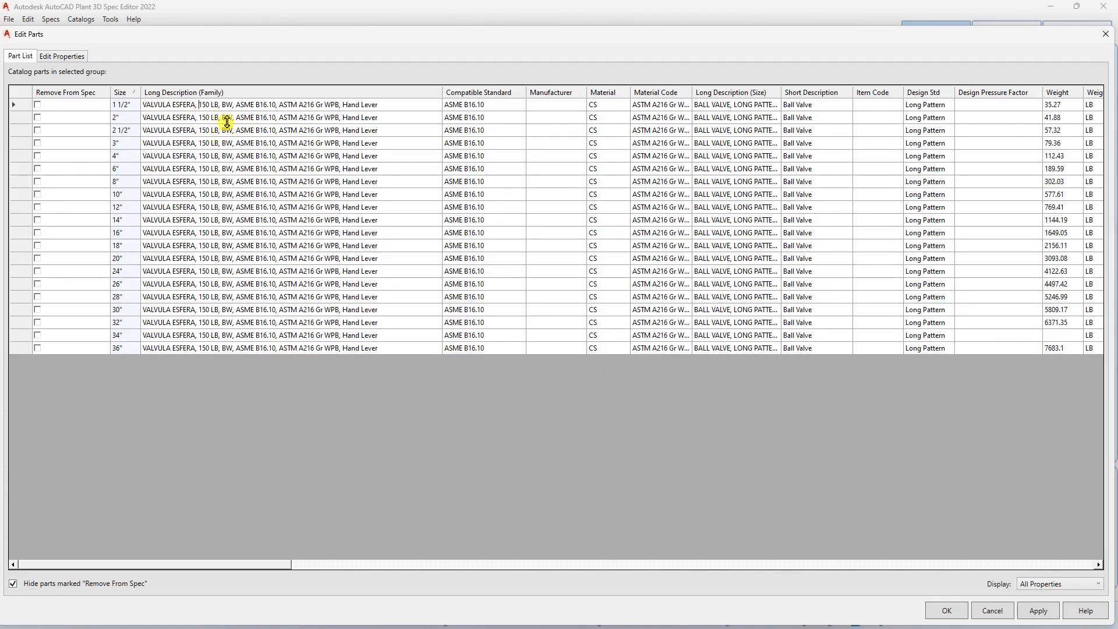
Change the pressure class in the family long description to "150#".
key(BackSpace)
key(BackSpace)
key(BackSpace)
key(BackSpace)
text(#)
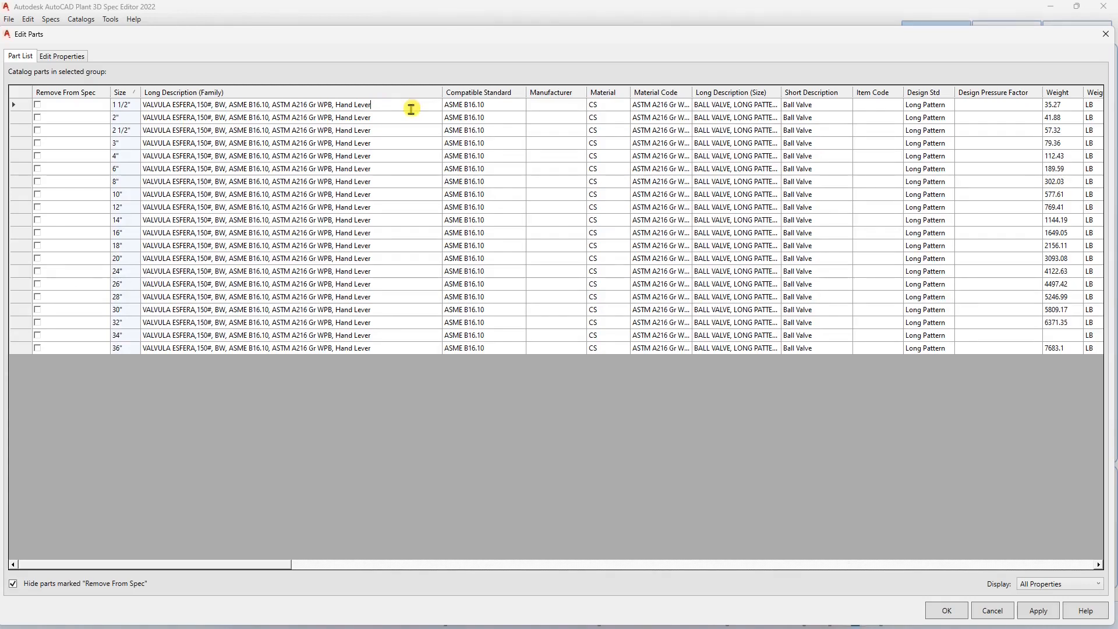
Replace "Hand Lever" with "ACIONAMENTO MANUAL" at the end of the family long description.
key(BackSpace)
key(BackSpace)
key(BackSpace)
key(BackSpace)
key(BackSpace)
key(BackSpace)
key(BackSpace)
key(BackSpace)
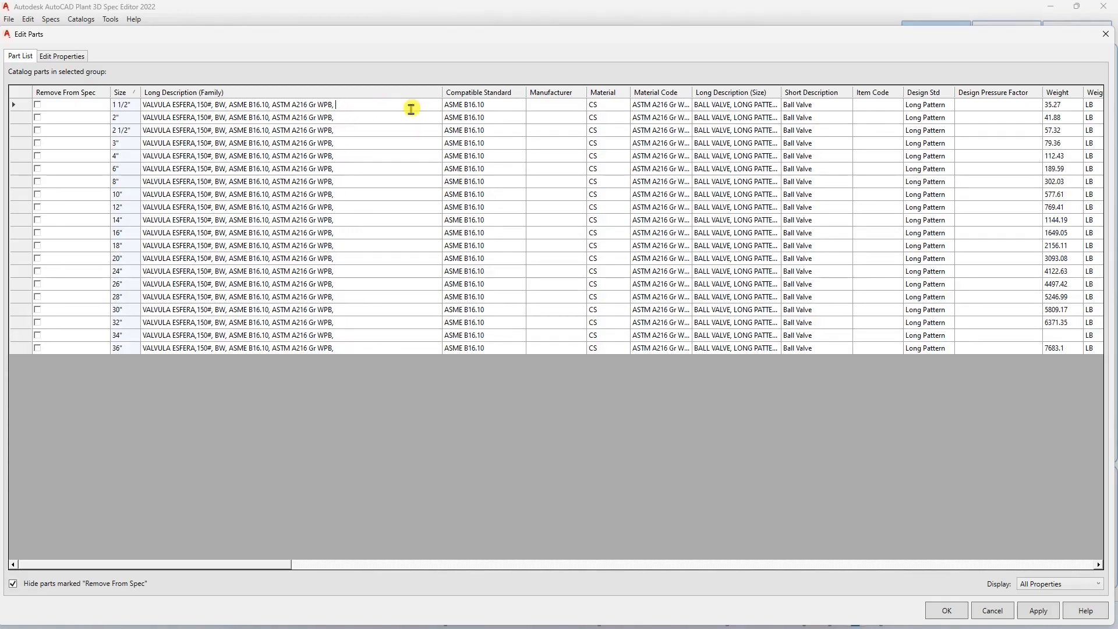
text(ACIONAMENTO)
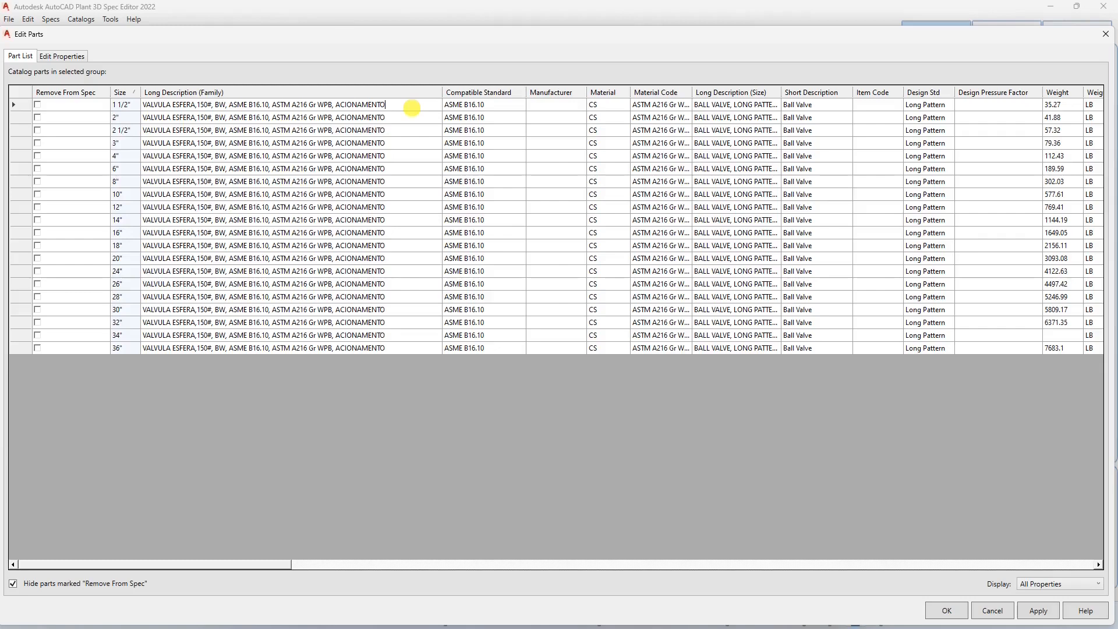
text( MANUAL)
Copy the family long description into the Long Description (Size) and Short Description of all listed sizes.
drag(423, 82, 143, 81)
key(ctrl+c)
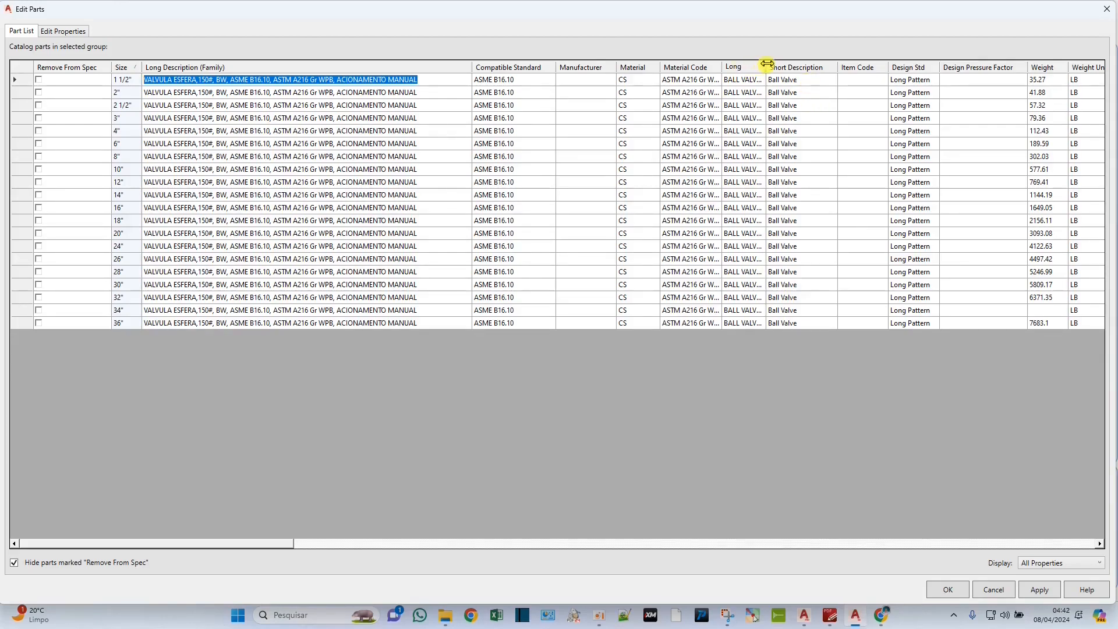
drag(766, 67, 838, 63)
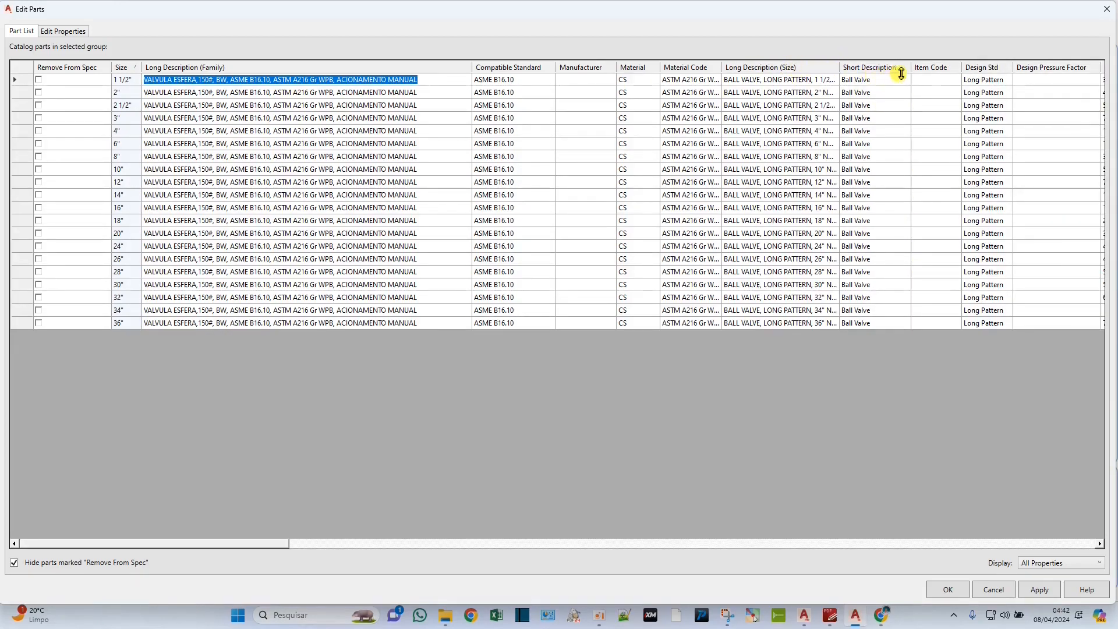
drag(818, 79, 859, 323)
key(ctrl+v)
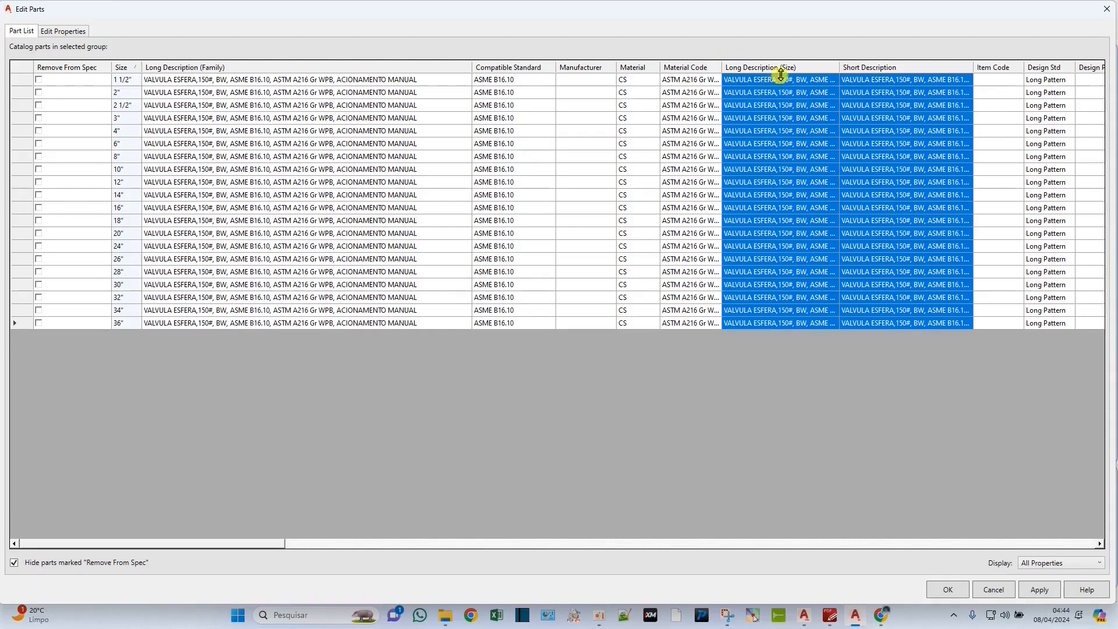
drag(840, 68, 885, 67)
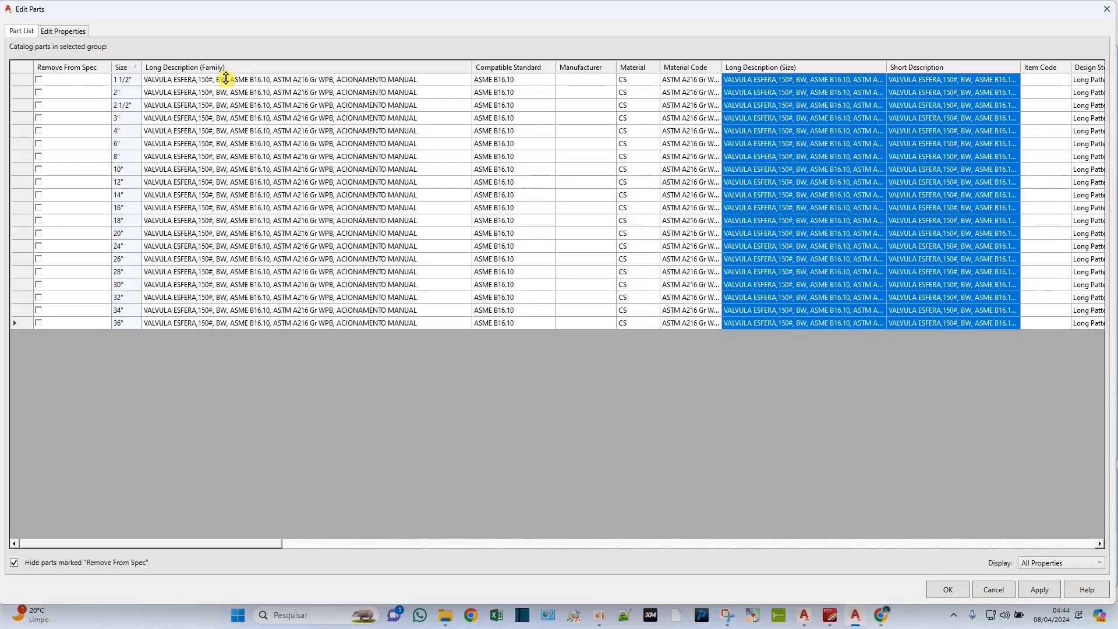
Replace "BW" with "SOLDA DE TOPO" in the ball valve's family long description.
click(226, 79)
click(226, 79)
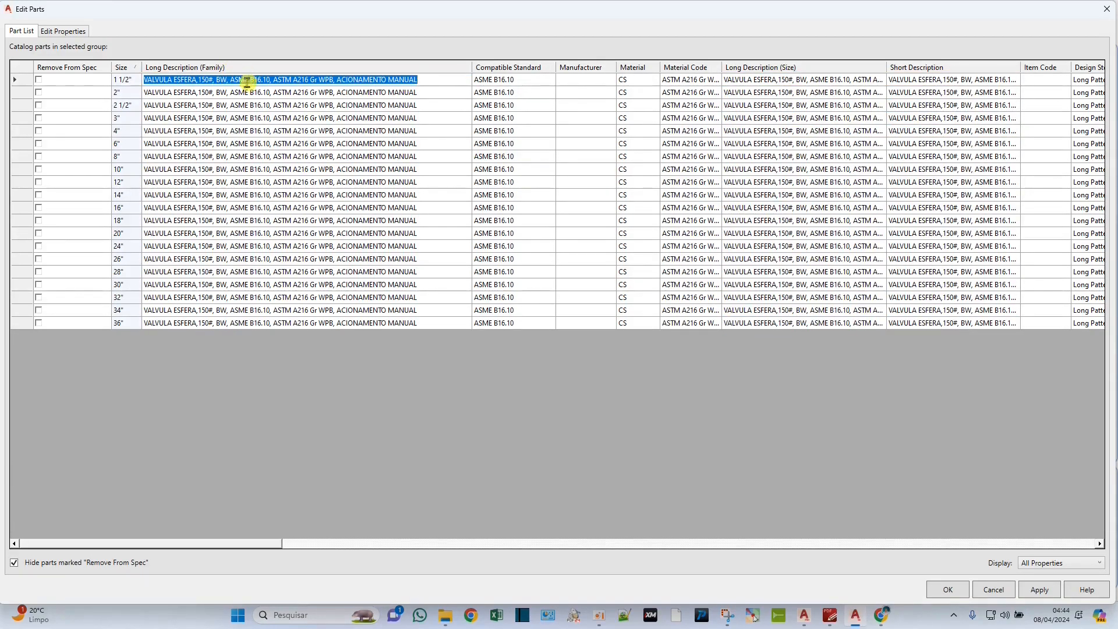
click(226, 80)
key(BackSpace)
key(BackSpace)
text(sold)
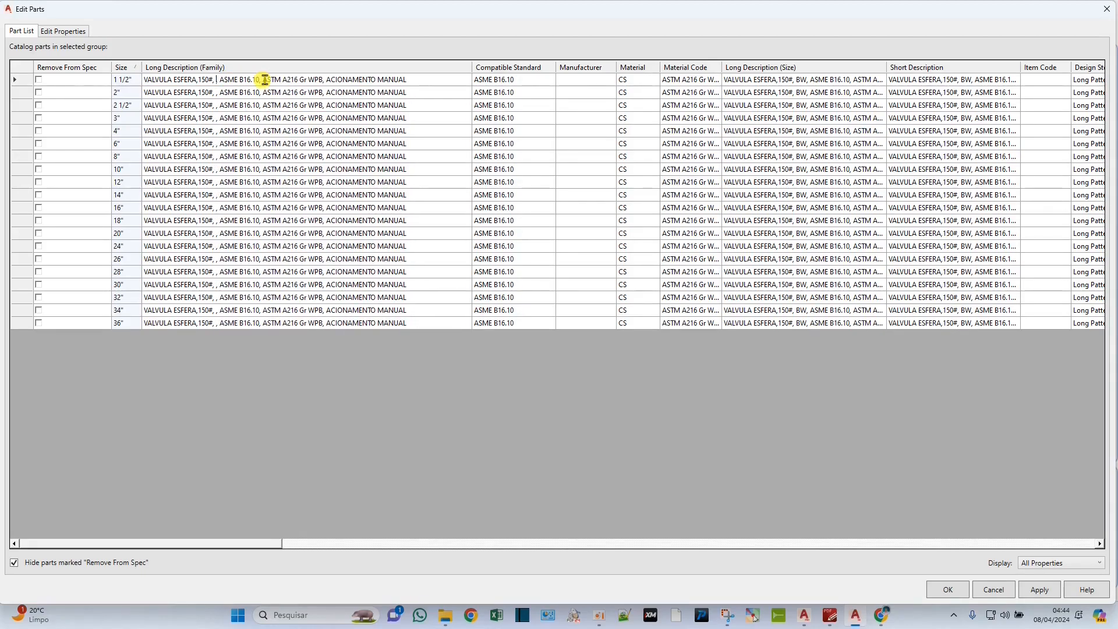
key(BackSpace)
key(BackSpace)
key(BackSpace)
key(BackSpace)
text(SOLDA)
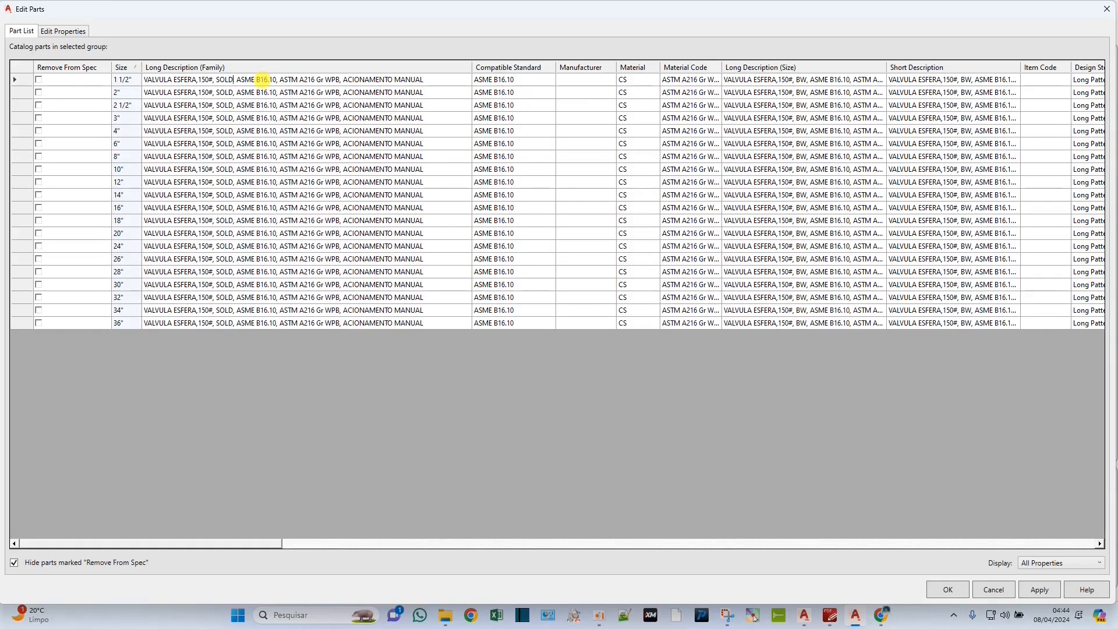
text( DE TOPO)
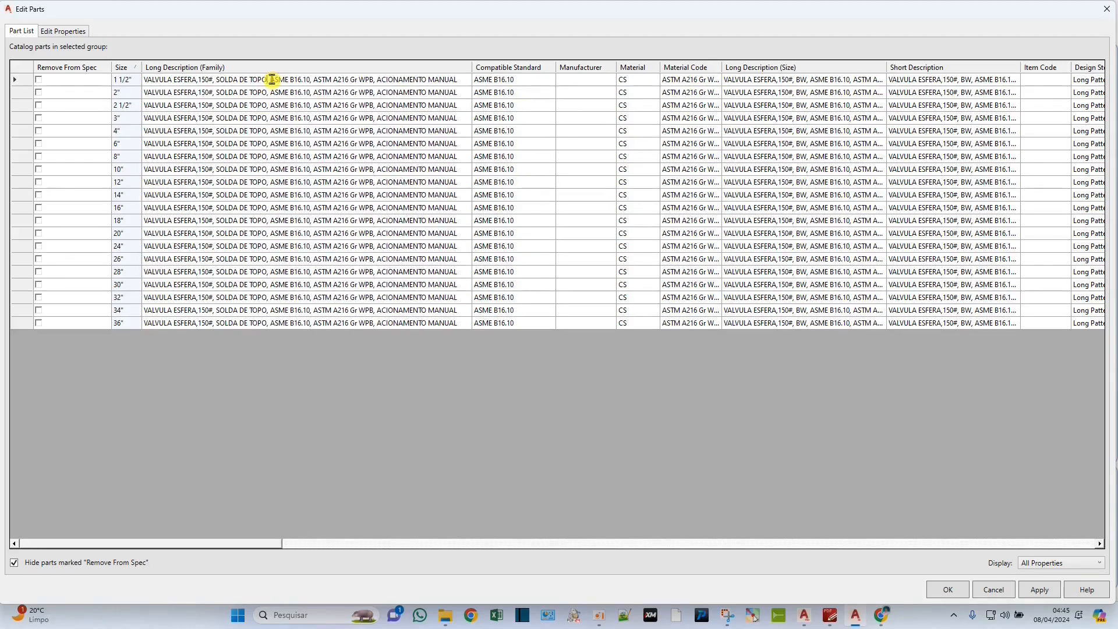
Insert "CONFORME" before ASME B16.10 and "MATERIAL" before ASTM A216 Gr WPB in the family description, and apply the part edits.
text(CONFORME)
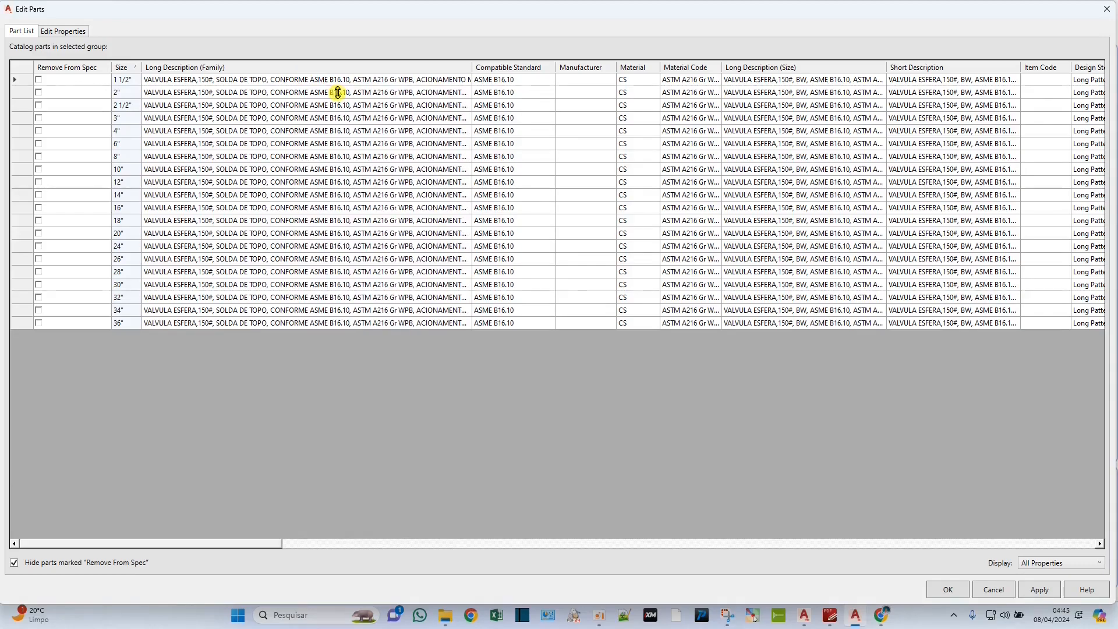
click(353, 80)
text(MA)
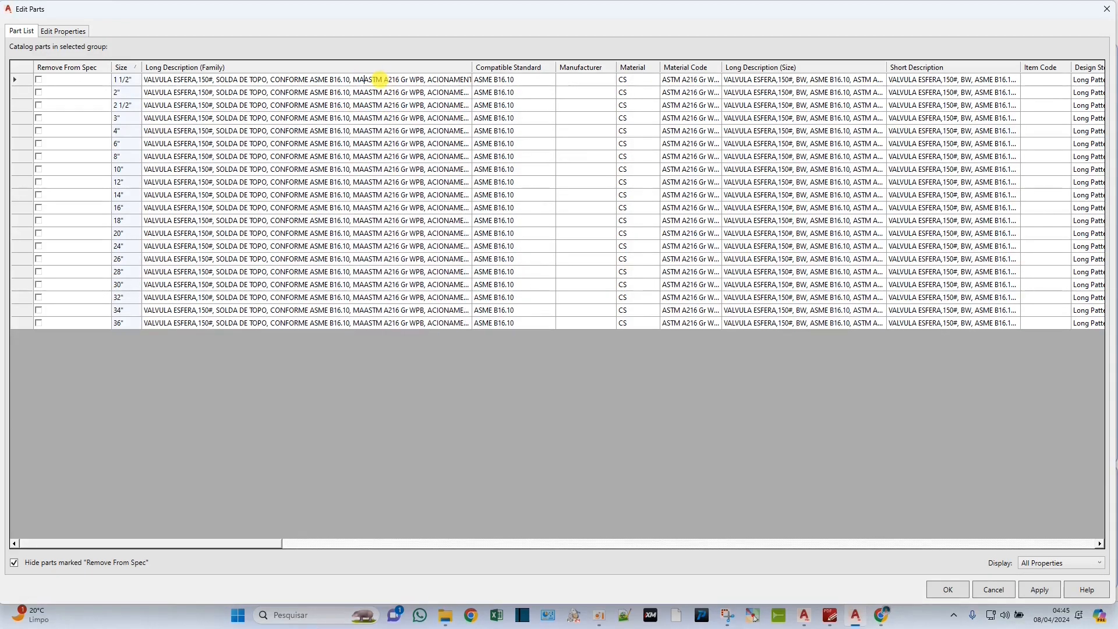
text(TERIAL)
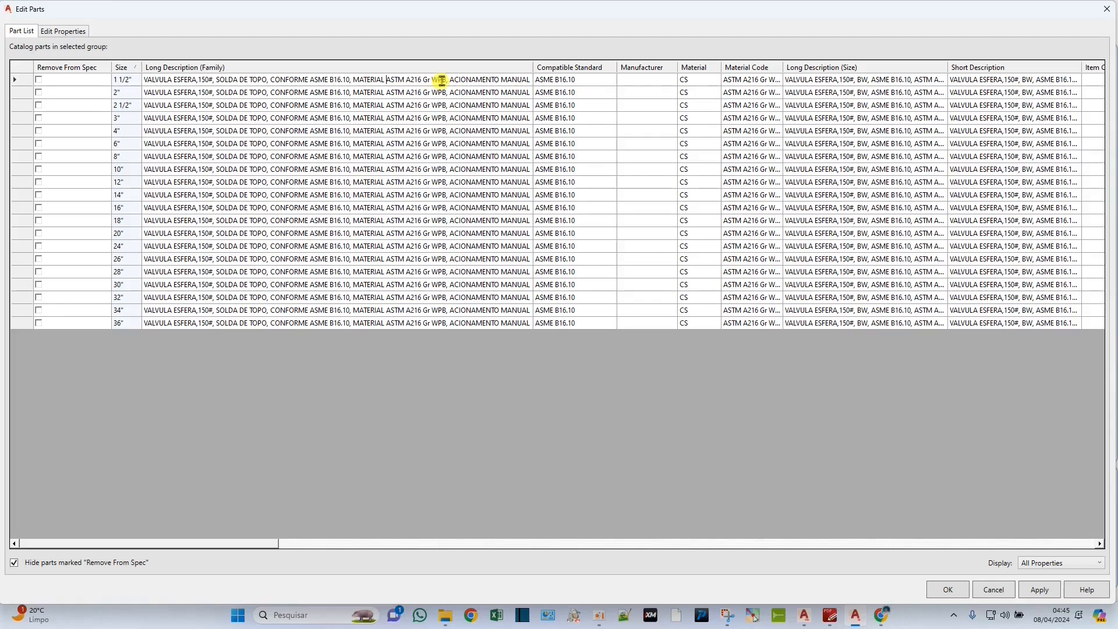
drag(537, 61, 650, 62)
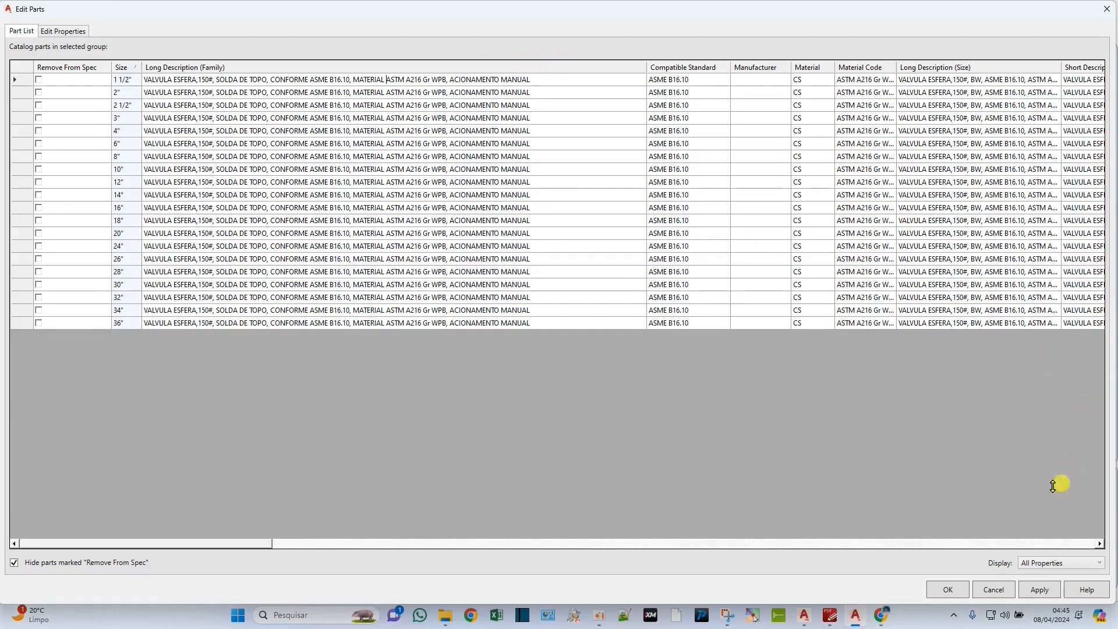
click(1033, 593)
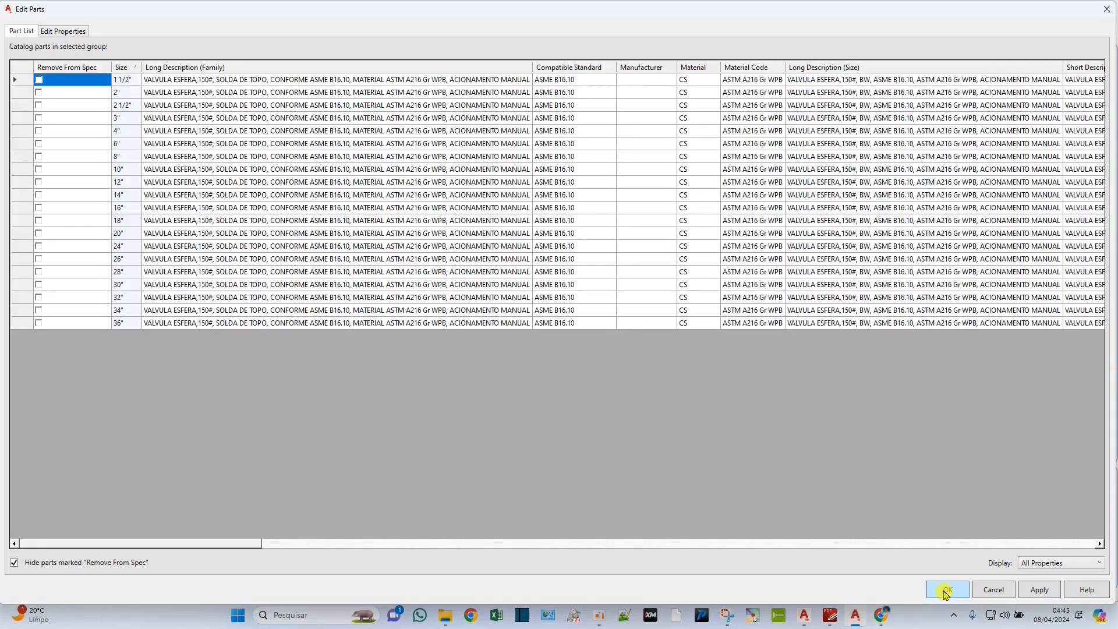
click(944, 593)
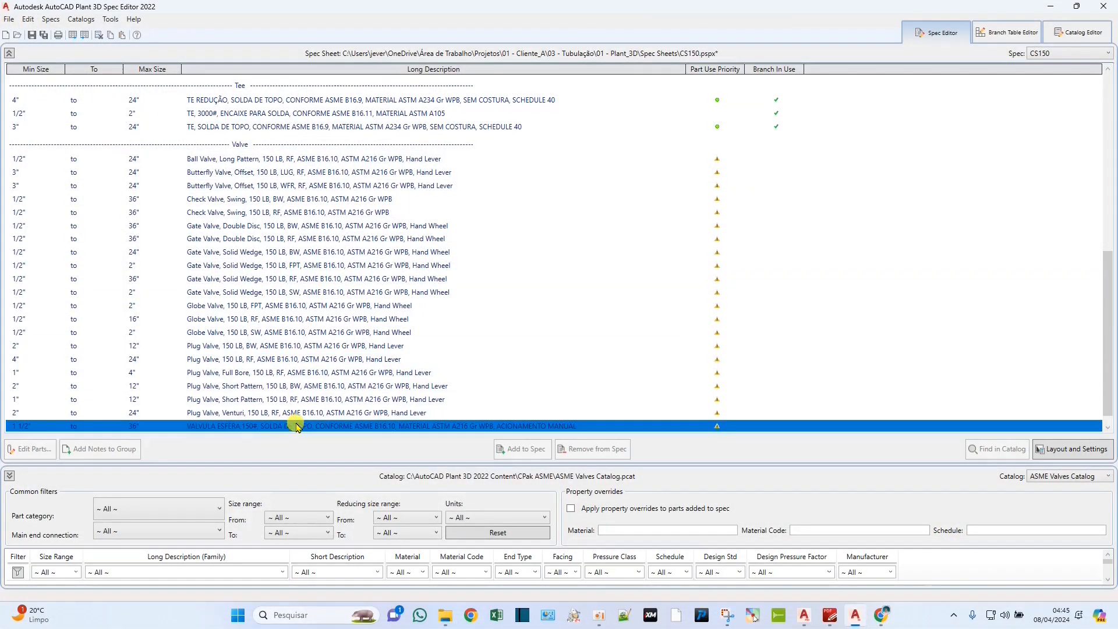
Open the part list of the 1/2" to 24" RF long pattern ball valve for editing.
click(296, 427)
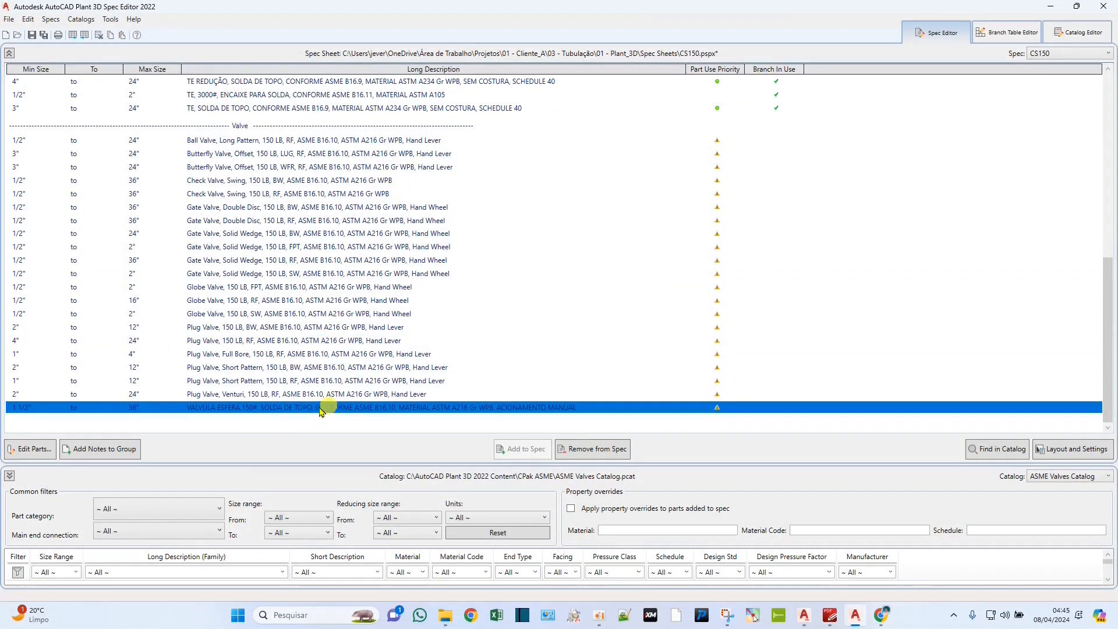
ctrl+click(218, 153)
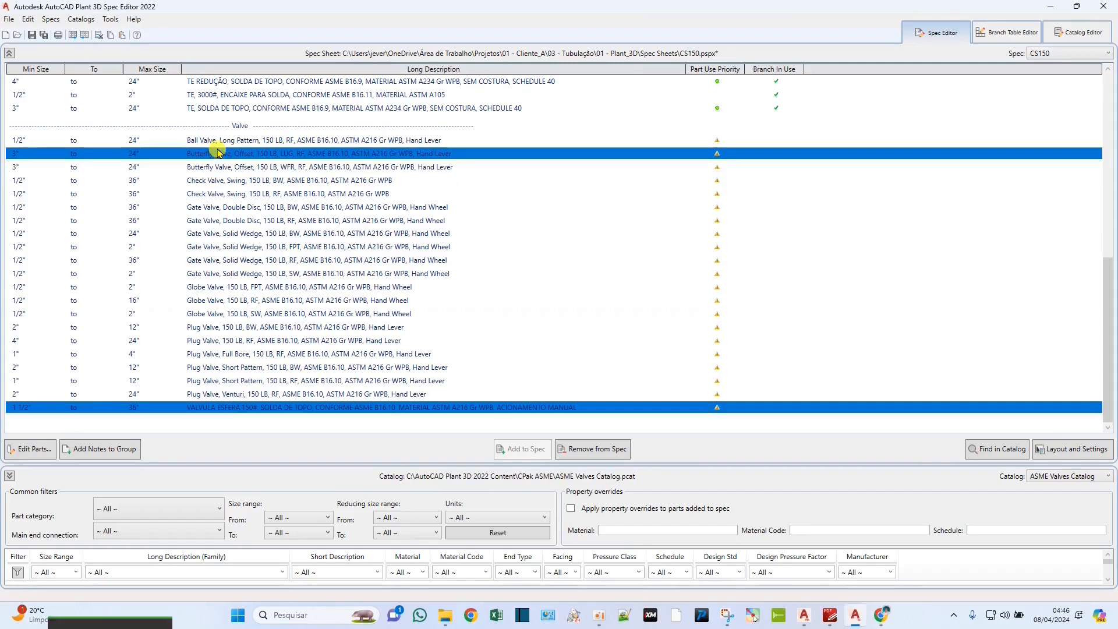
click(220, 141)
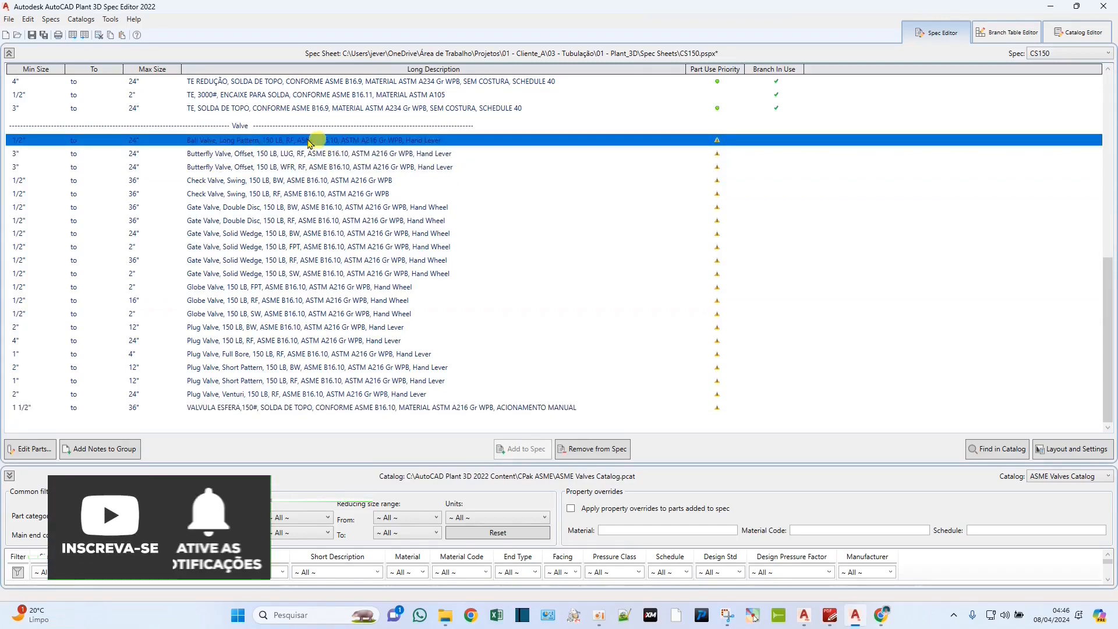
double_click(215, 141)
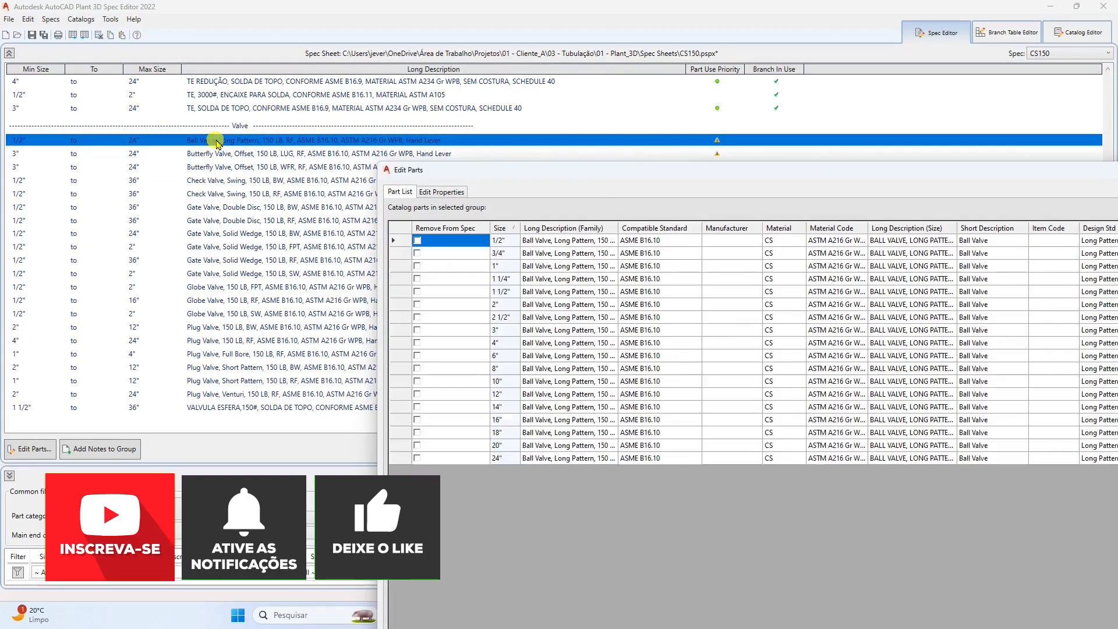
Widen the Long Description (Family) column and replace "Ball Valve" with "VALVULA ESFERA" in the family description.
drag(579, 169, 209, 14)
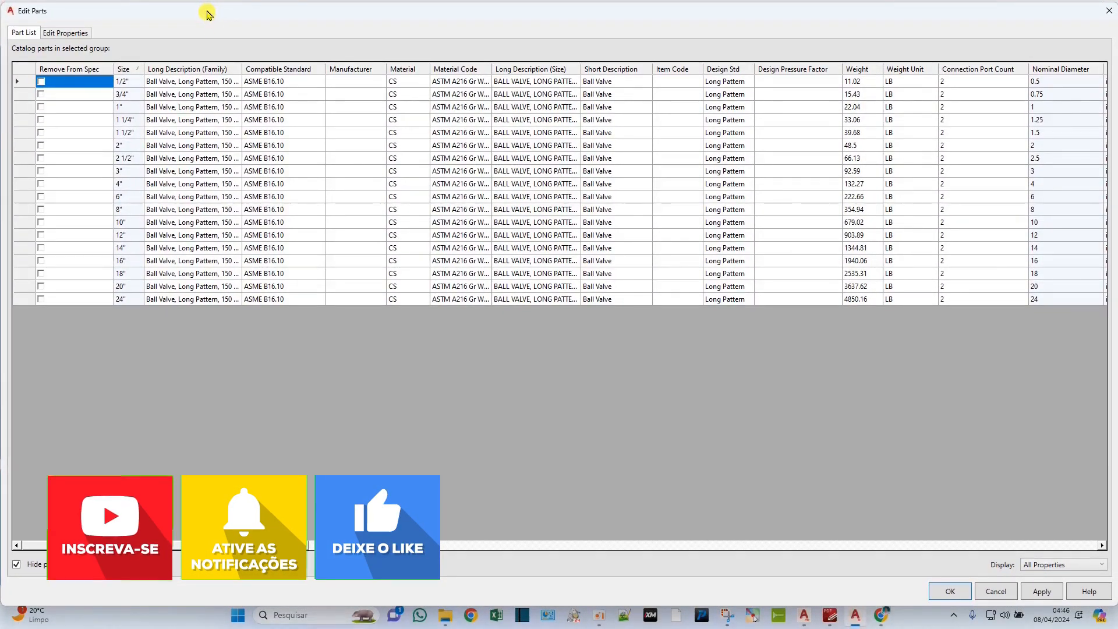
drag(301, 63, 480, 69)
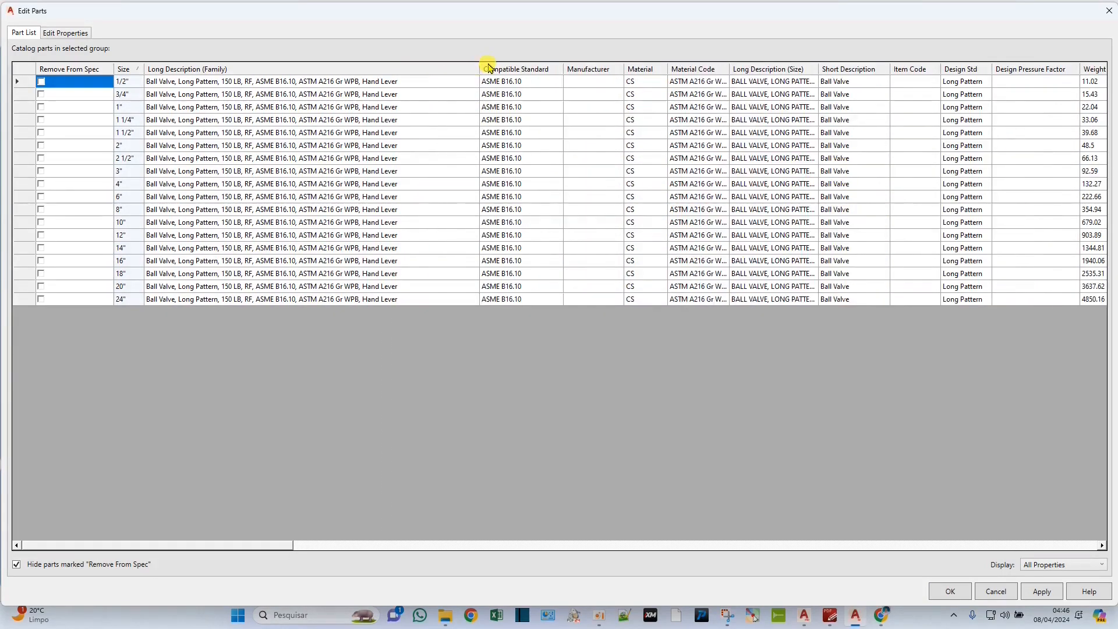
click(172, 82)
drag(176, 82, 131, 82)
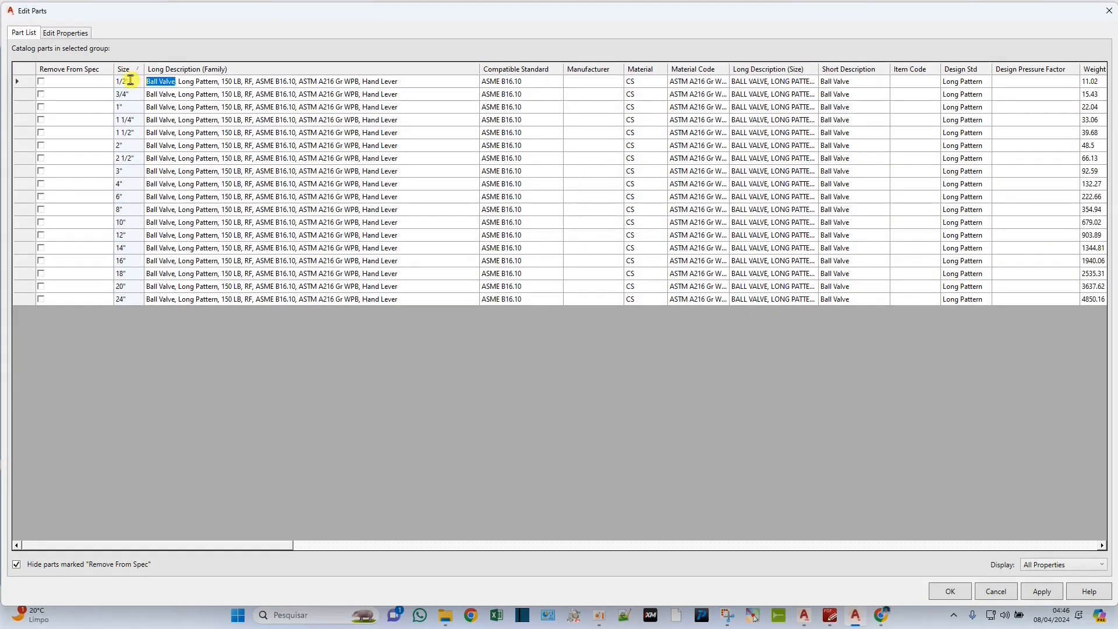
text(VALVULA ESFERA)
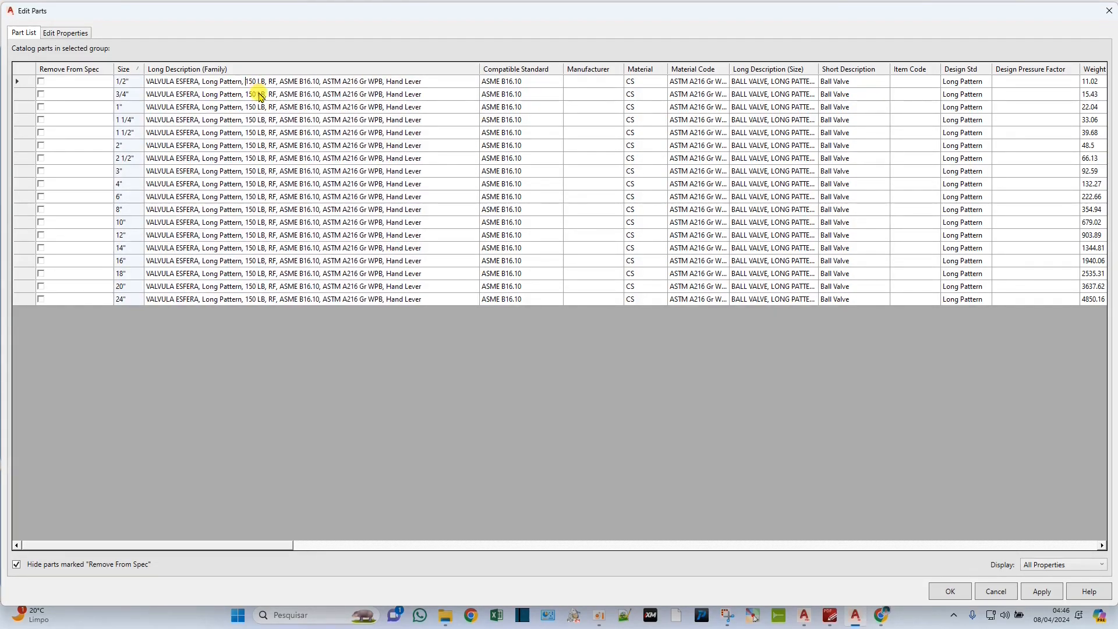
Remove "Long Pattern" from the family description and change the pressure rating "150 LB" to "150#".
key(BackSpace)
key(BackSpace)
key(BackSpace)
key(BackSpace)
key(BackSpace)
key(BackSpace)
key(BackSpace)
key(BackSpace)
key(BackSpace)
key(BackSpace)
key(BackSpace)
key(BackSpace)
key(BackSpace)
key(BackSpace)
key(BackSpace)
key(BackSpace)
key(BackSpace)
text(#)
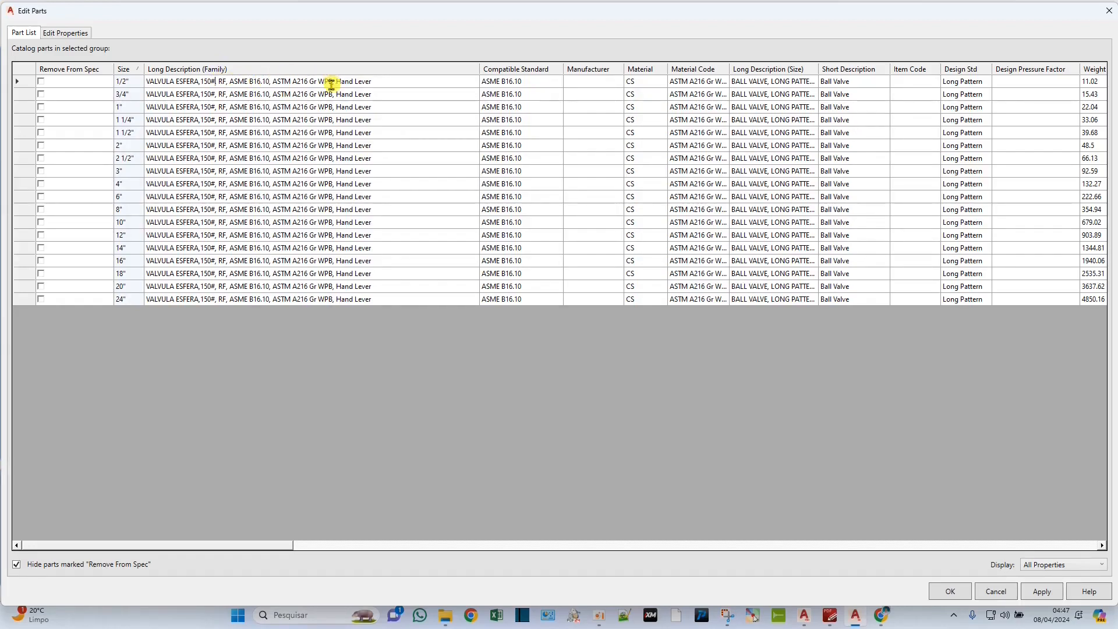
Replace "Hand Lever" with "ACIONAMENTO MANUAL" at the end of the ball valve's family description.
drag(274, 81, 334, 78)
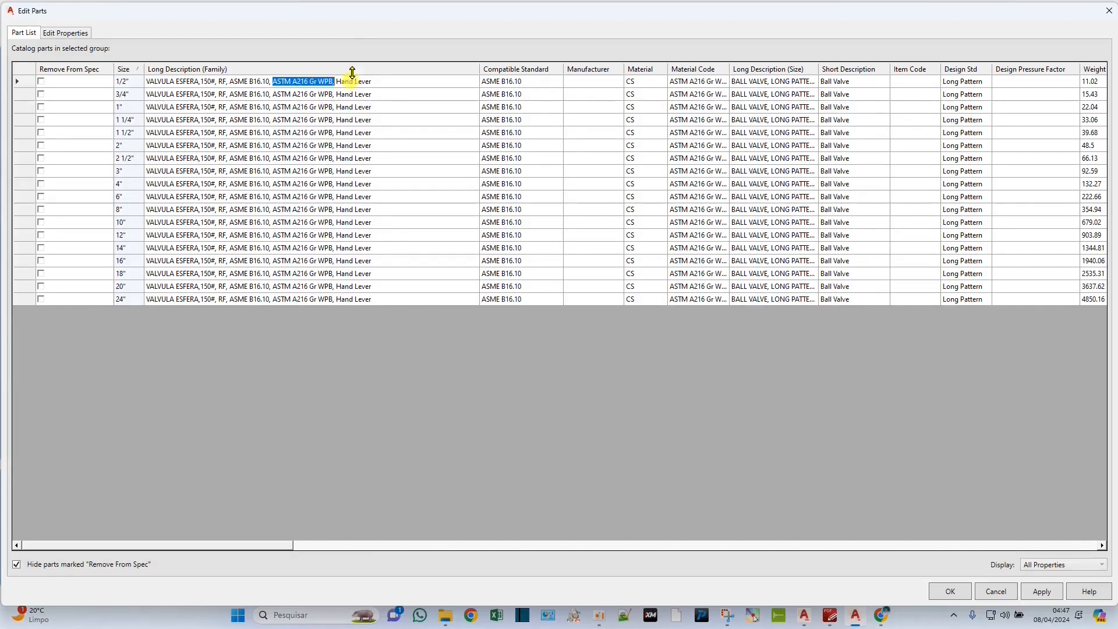
click(379, 80)
key(BackSpace)
key(BackSpace)
key(BackSpace)
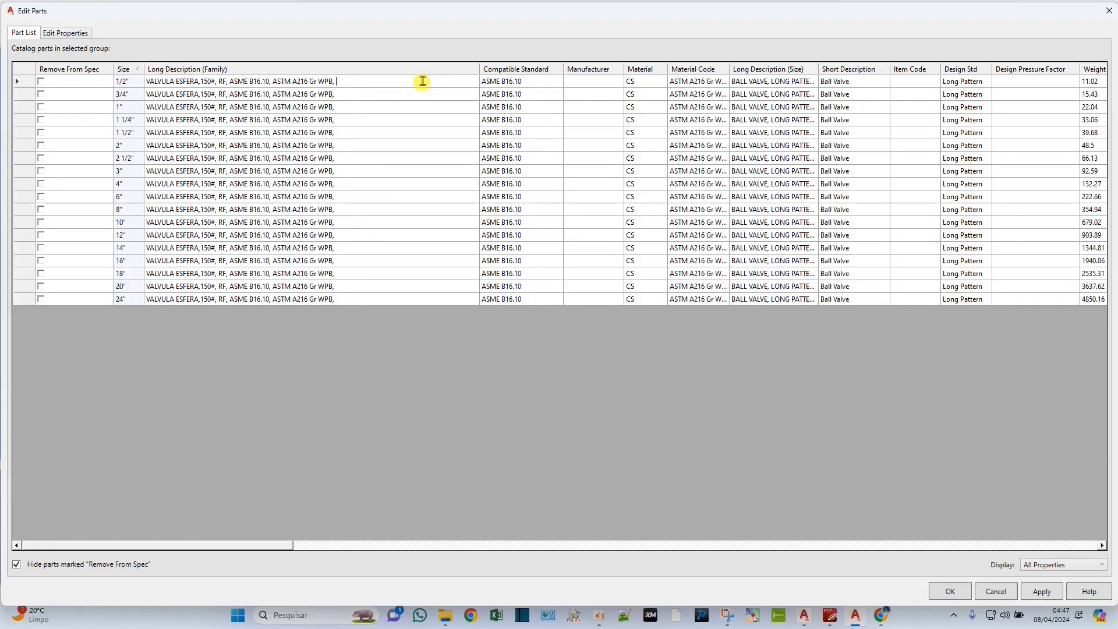
text(ACIONAMENTO MANUAL)
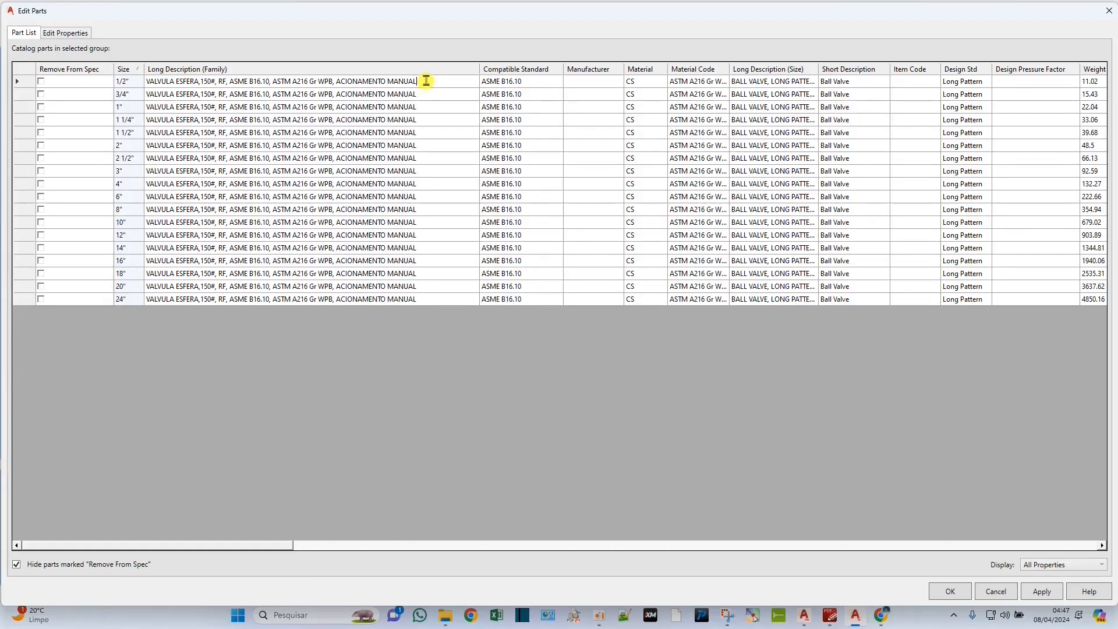
Copy the family description into the Long Description (Size) and Short Description of all sizes from 1/2" to 24".
drag(426, 81, 148, 85)
key(ctrl+c)
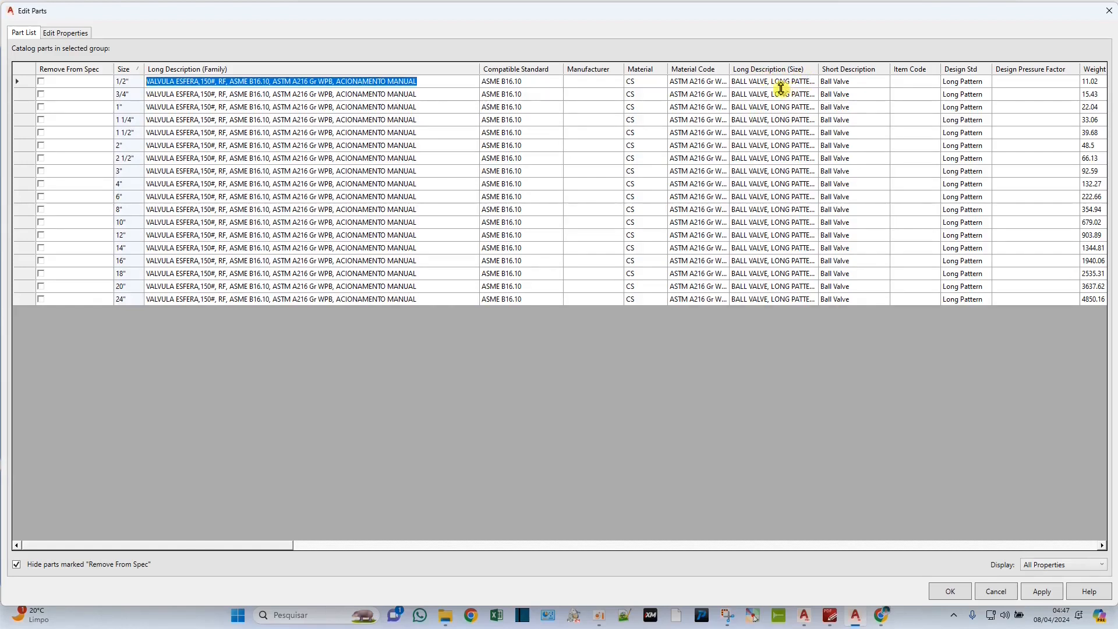
drag(779, 83, 843, 299)
key(ctrl+v)
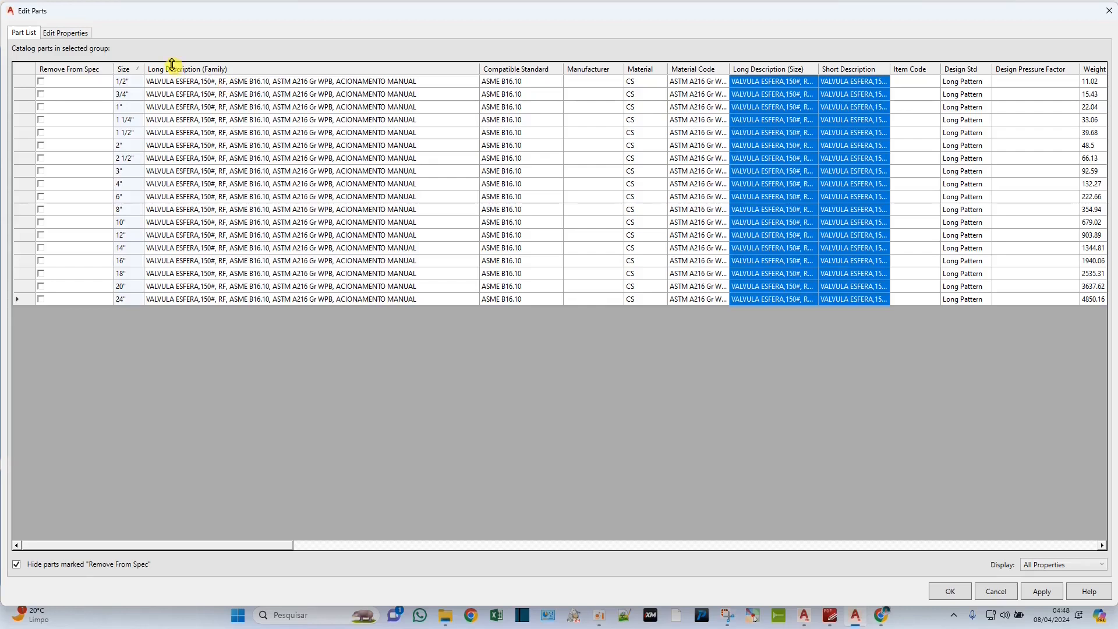
Replace "RF" with "FACE COM RESSALTO" in the ball valve's family description.
click(226, 82)
click(226, 83)
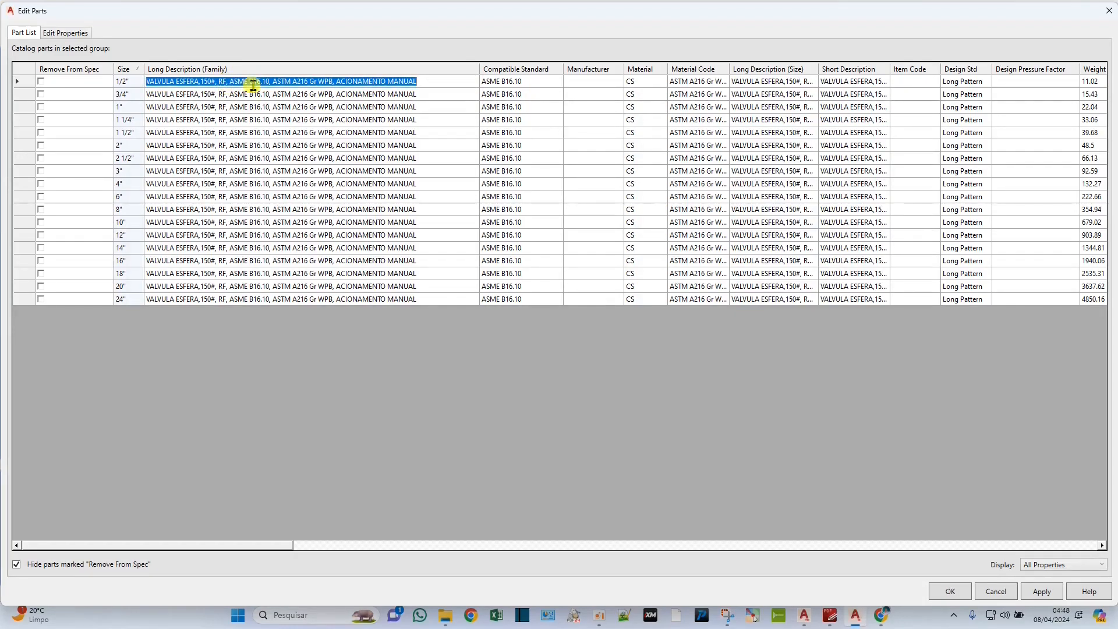
key(BackSpace)
key(BackSpace)
text(FACE)
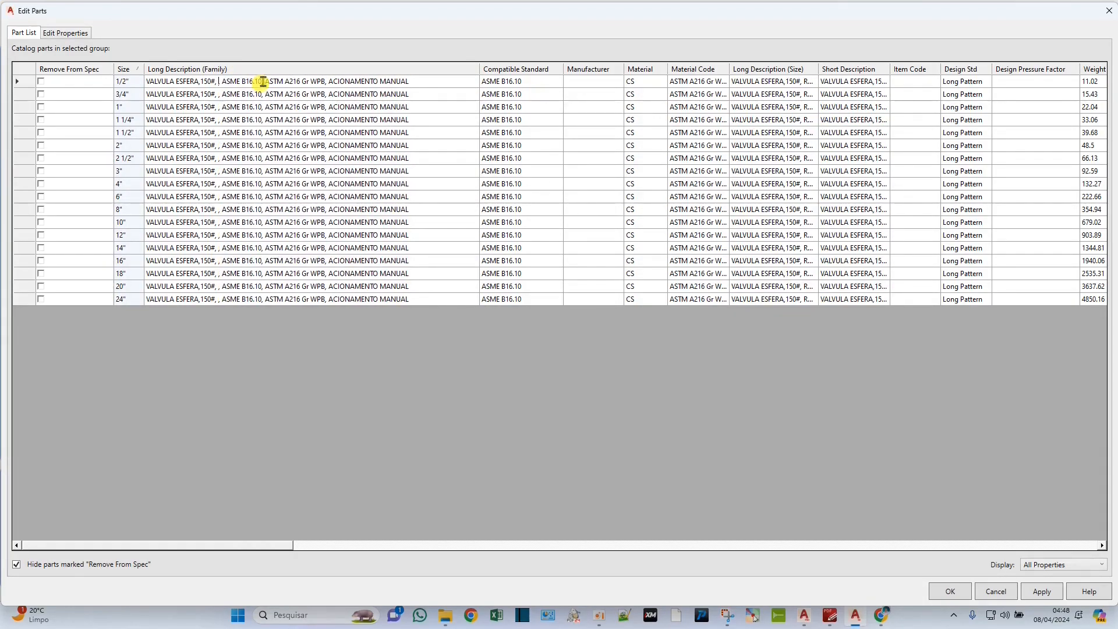
text( COM RESSALT)
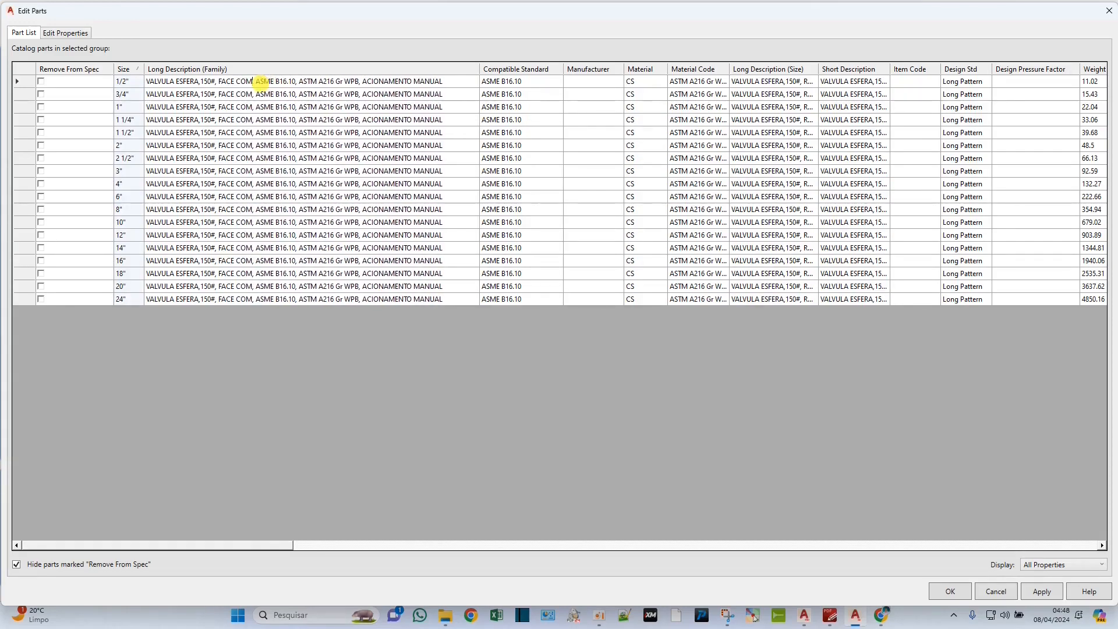
text(O, )
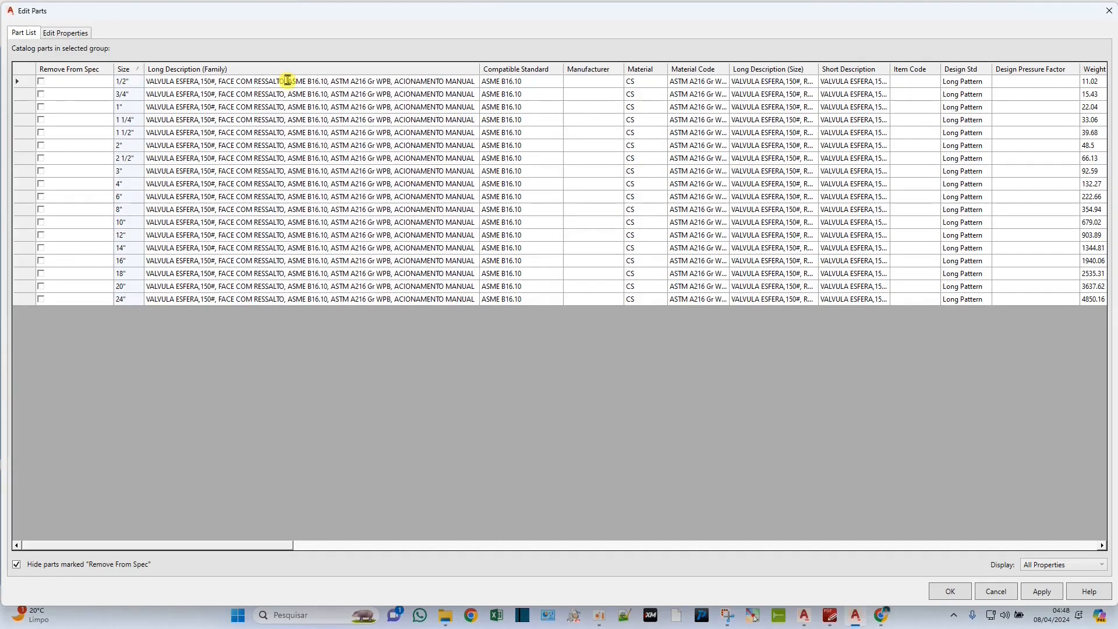
Add "CONFORME" before ASME B16.10 and "MATERIAL" before ASTM A216 Gr WPB in the family description, and apply the part edits.
text(CONFORME)
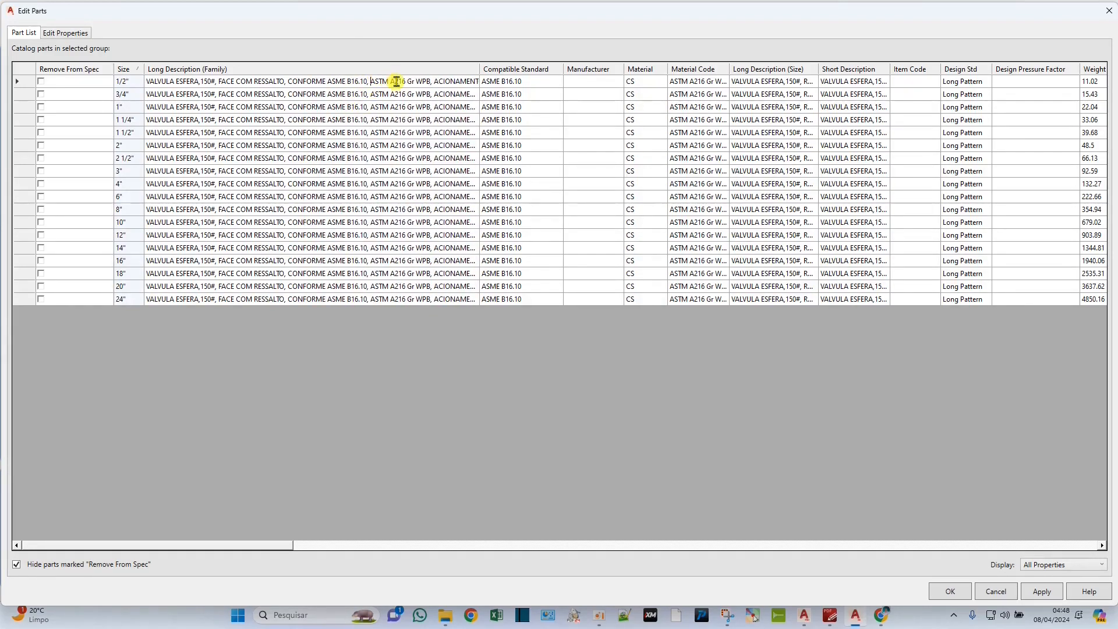
text(MATERIAL)
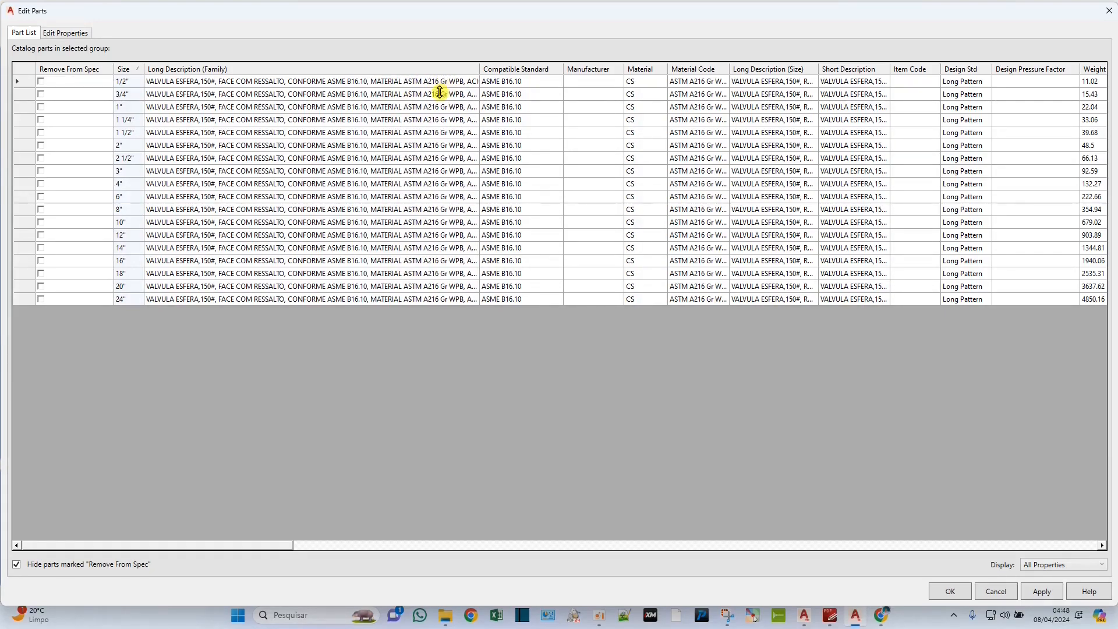
drag(479, 69, 596, 69)
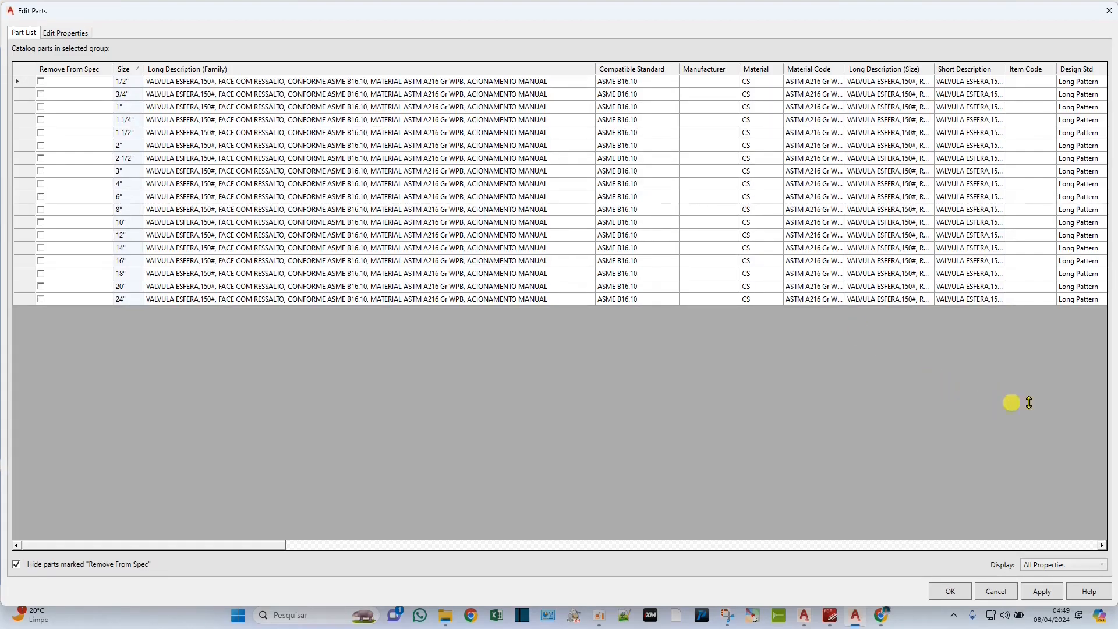
click(1039, 590)
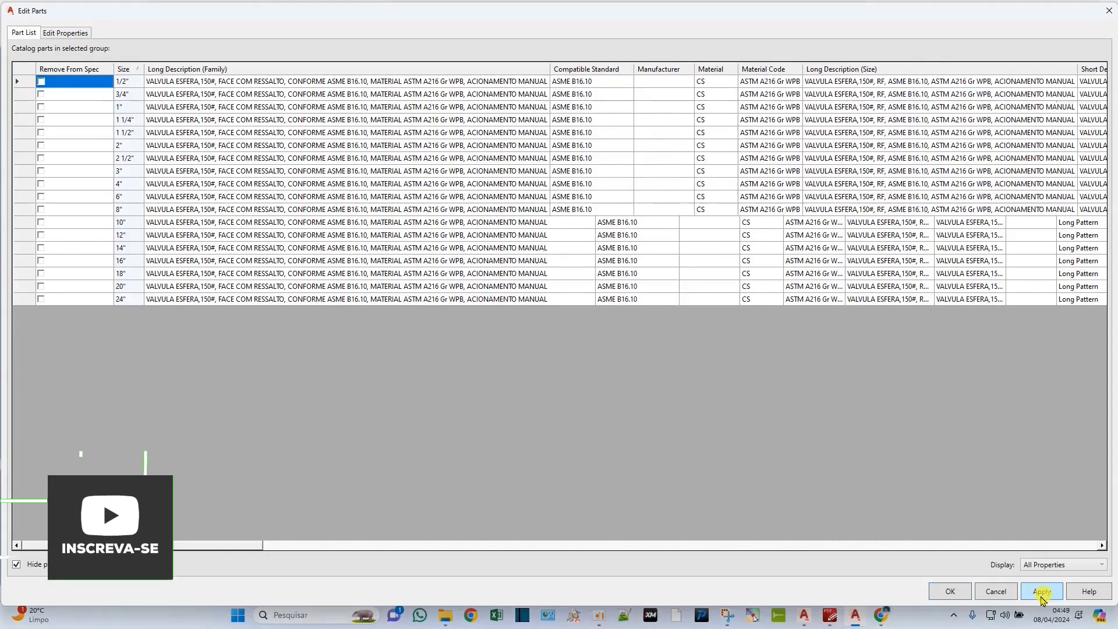
click(951, 591)
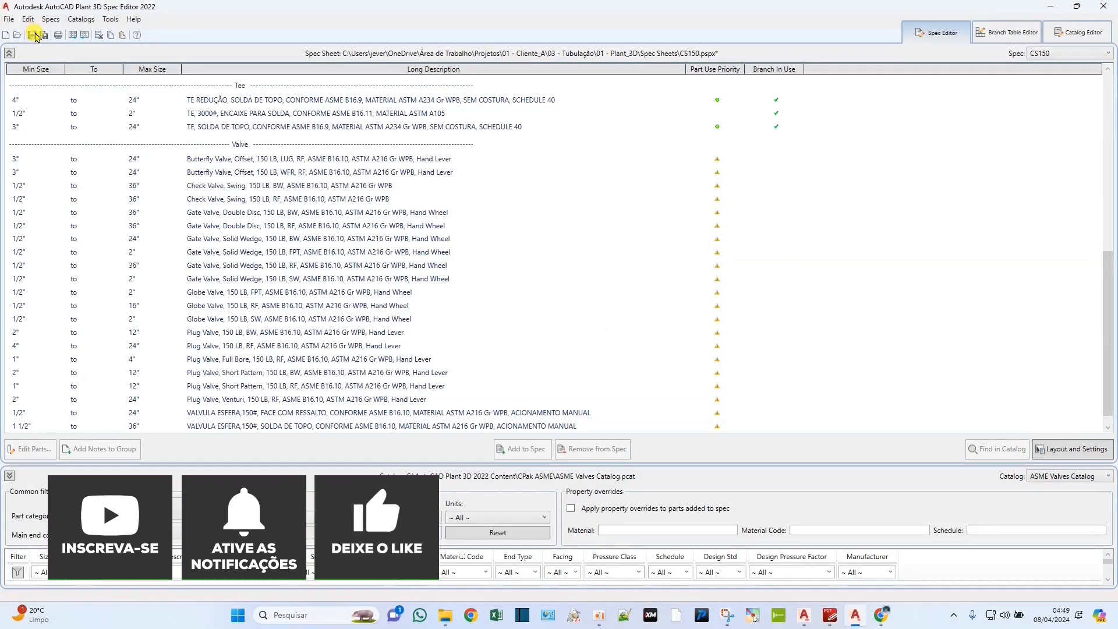
Examine the valve list, comparing the descriptions of the LUG and WFR offset butterfly valves.
click(349, 251)
scroll(355, 233, down, 1)
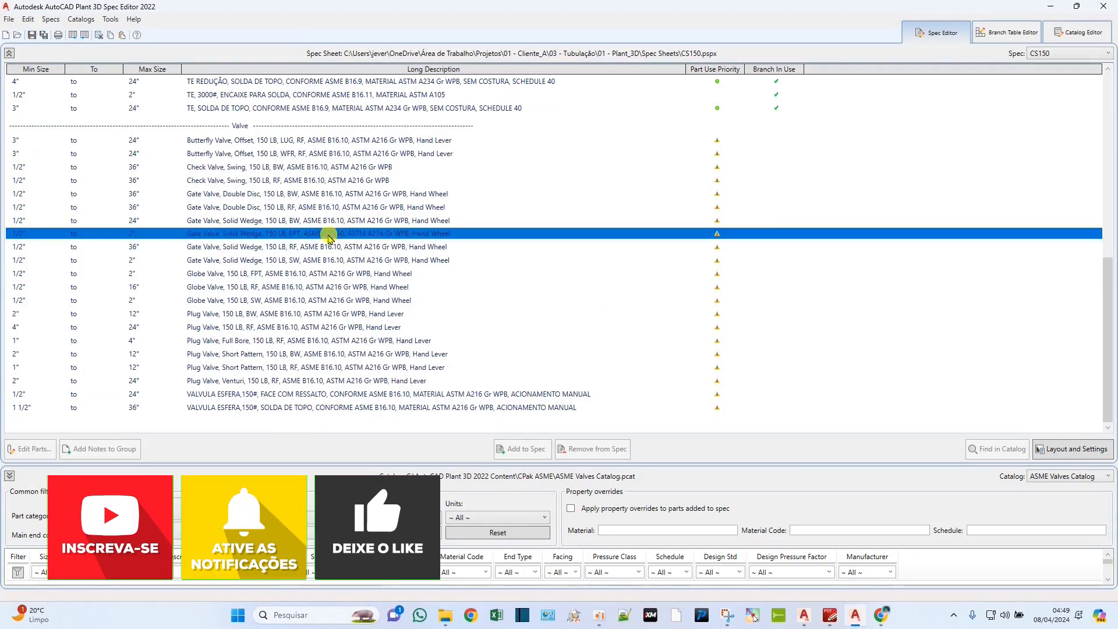
click(256, 407)
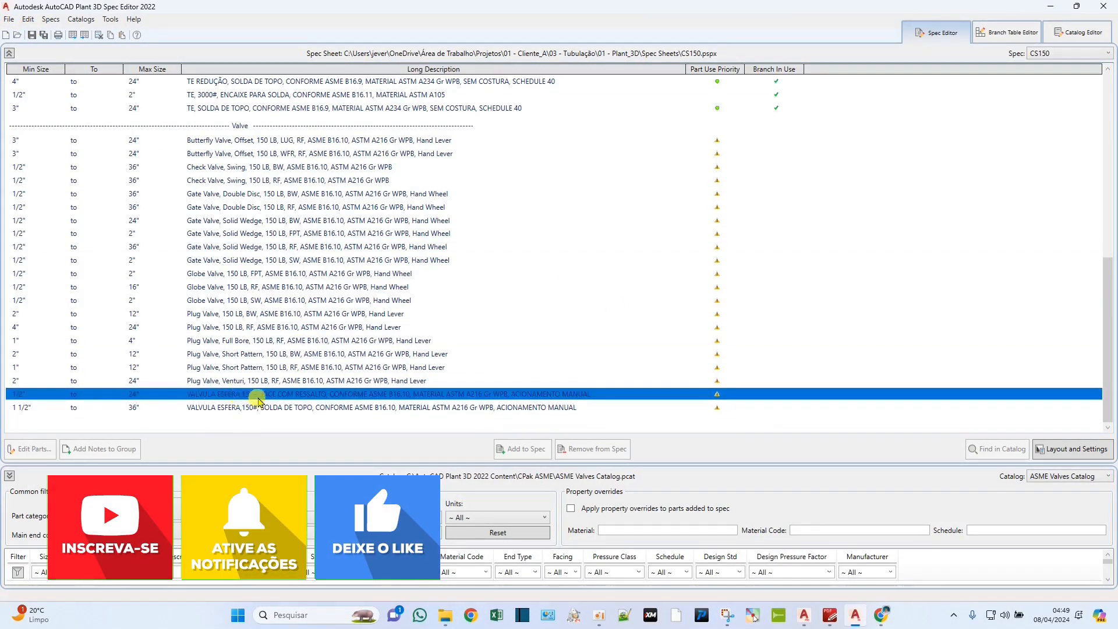
click(256, 154)
click(242, 140)
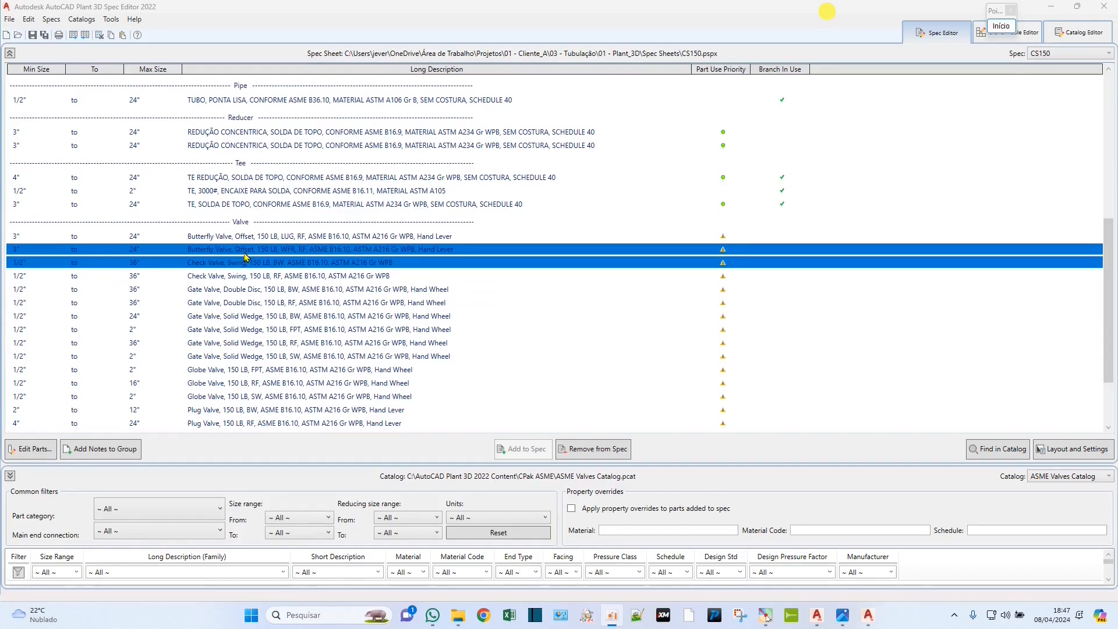
click(241, 235)
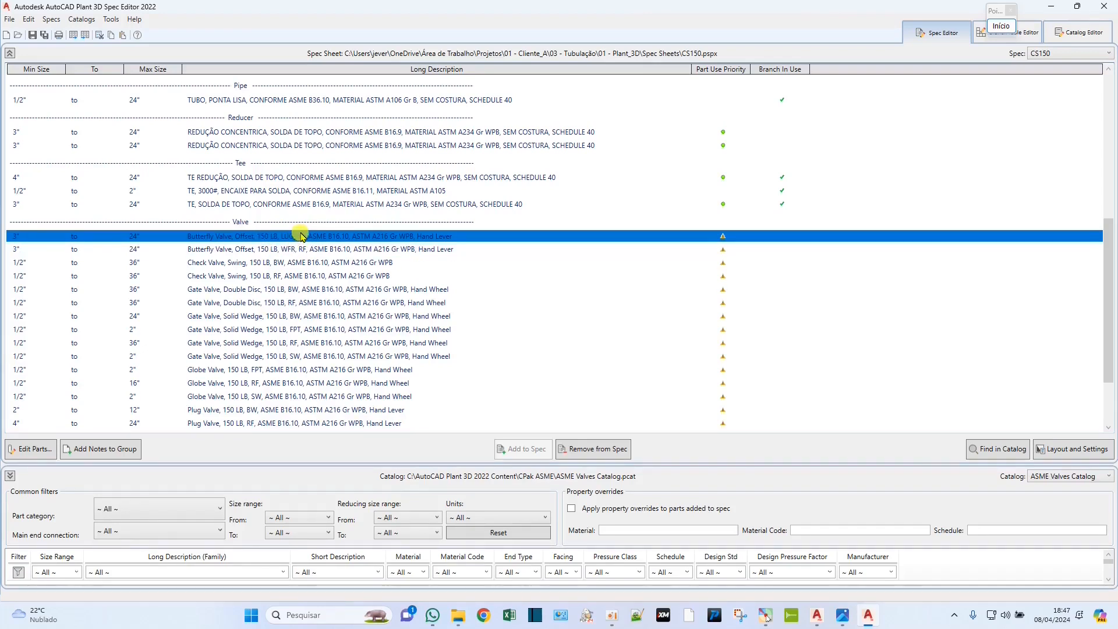
click(214, 250)
drag(216, 253, 324, 239)
click(322, 237)
click(243, 250)
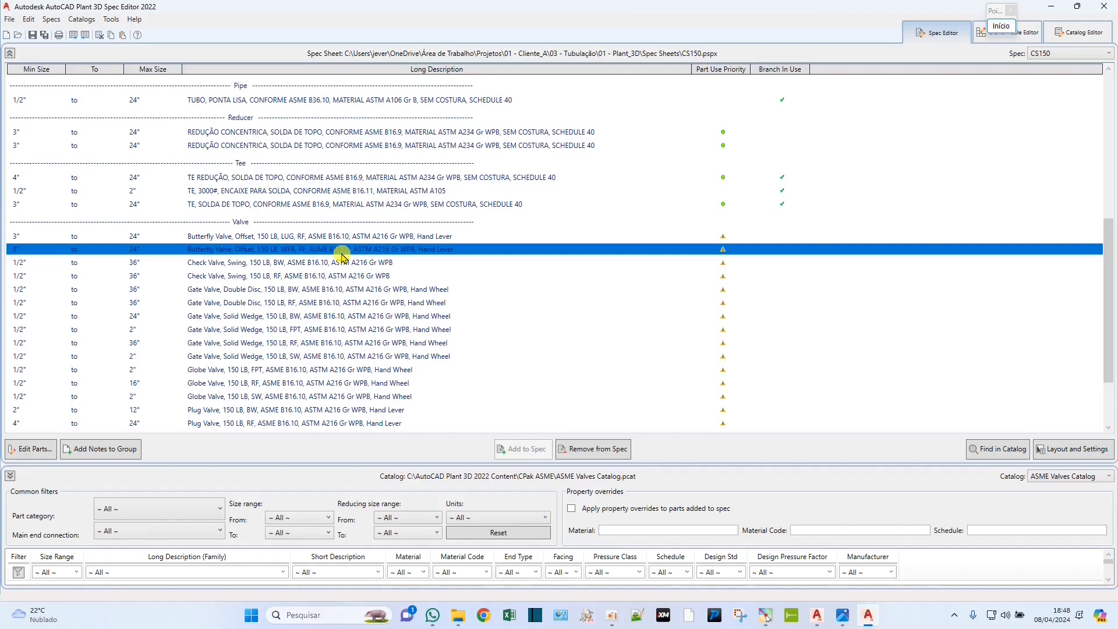
ctrl+click(325, 237)
Compare the Tipo Lug and Tipo Wafer valve connections in the tipo-de-valvula.jpg image, marking their upper bolts in red.
click(482, 381)
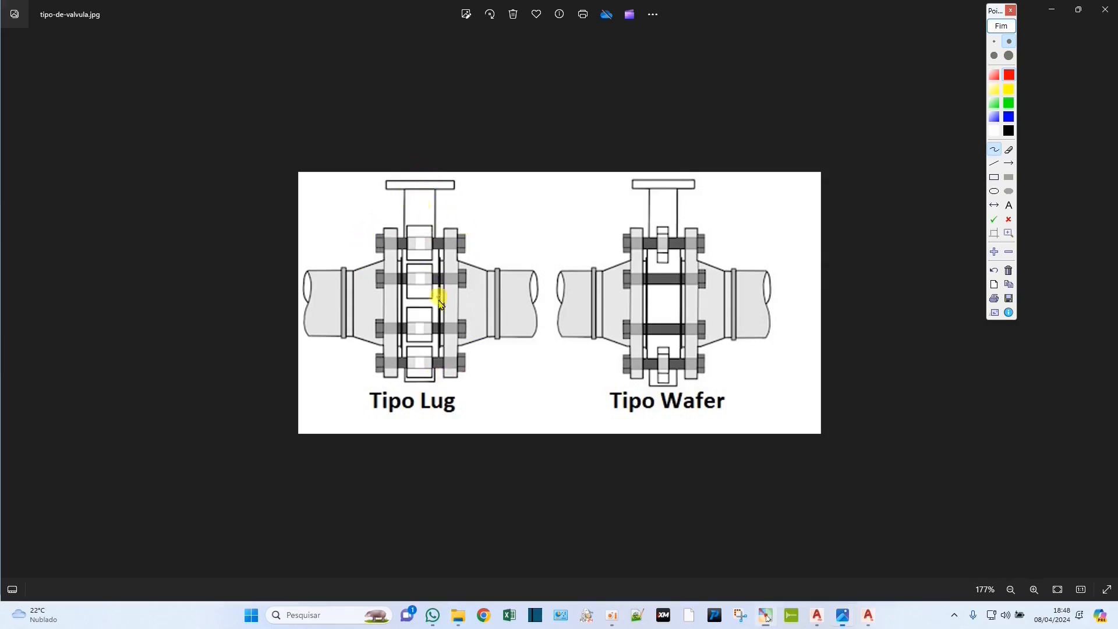
scroll(429, 237, up, 3)
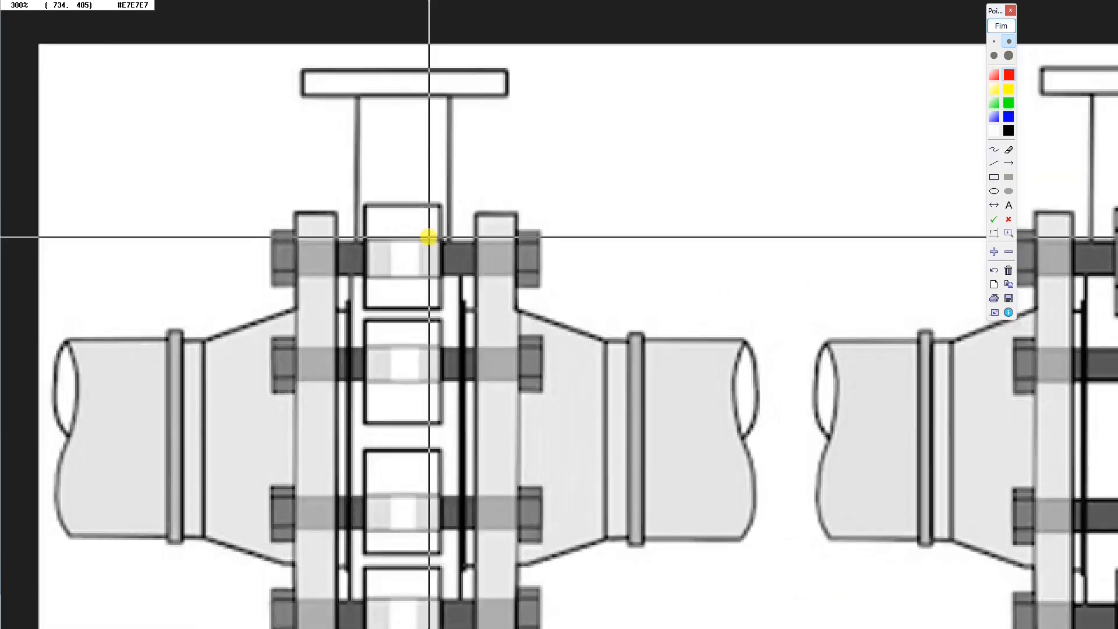
scroll(432, 235, down, 2)
click(441, 237)
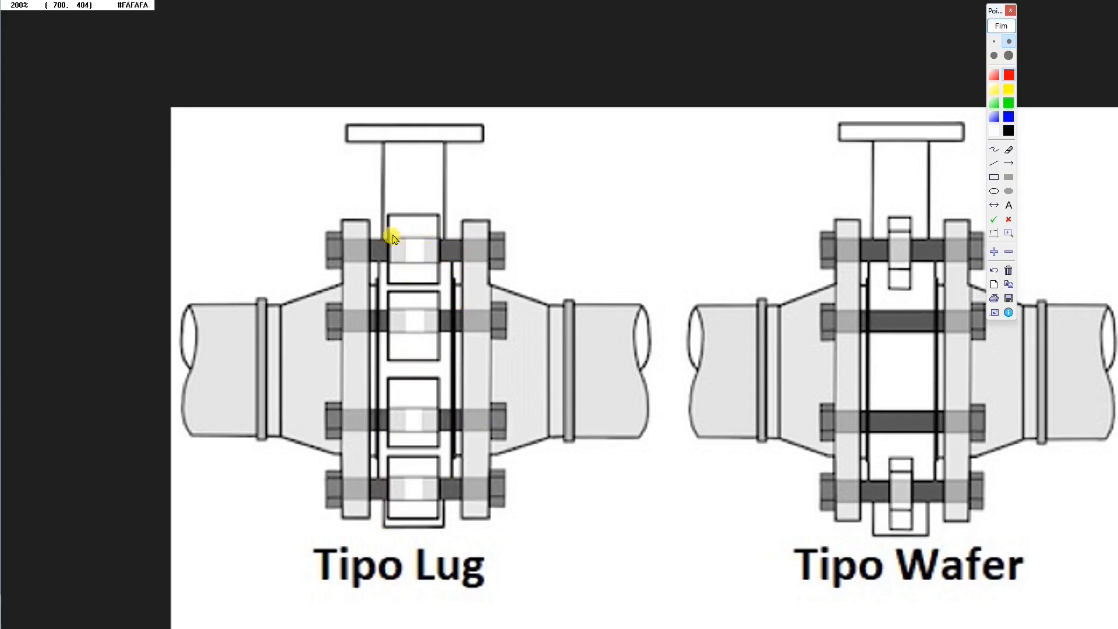
right_click(797, 361)
ctrl+scroll(731, 291, up, 1)
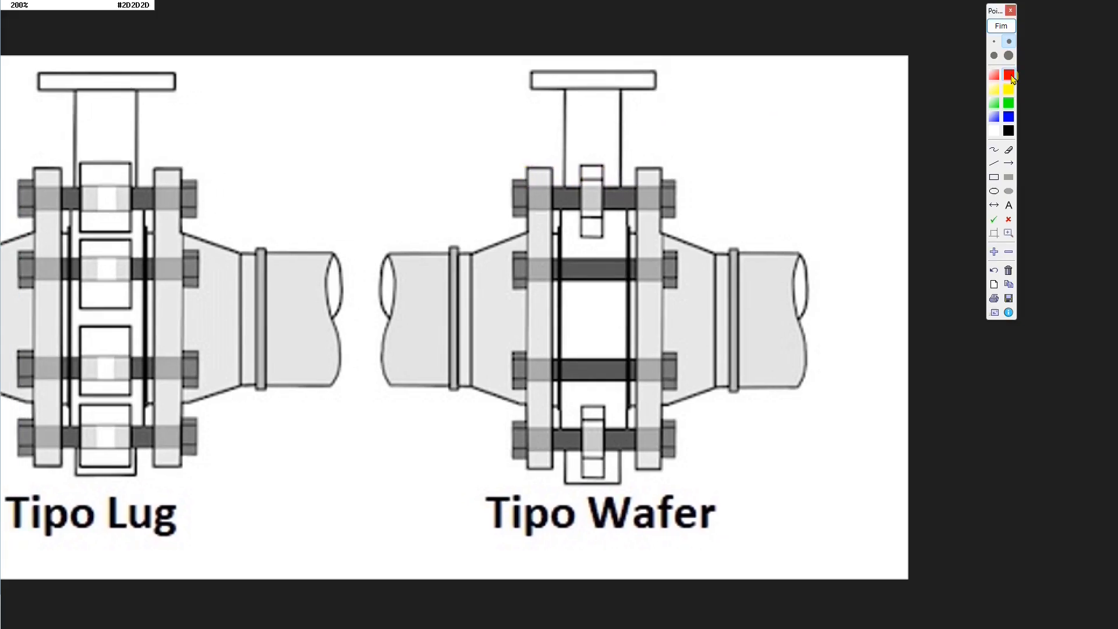
drag(521, 171, 557, 174)
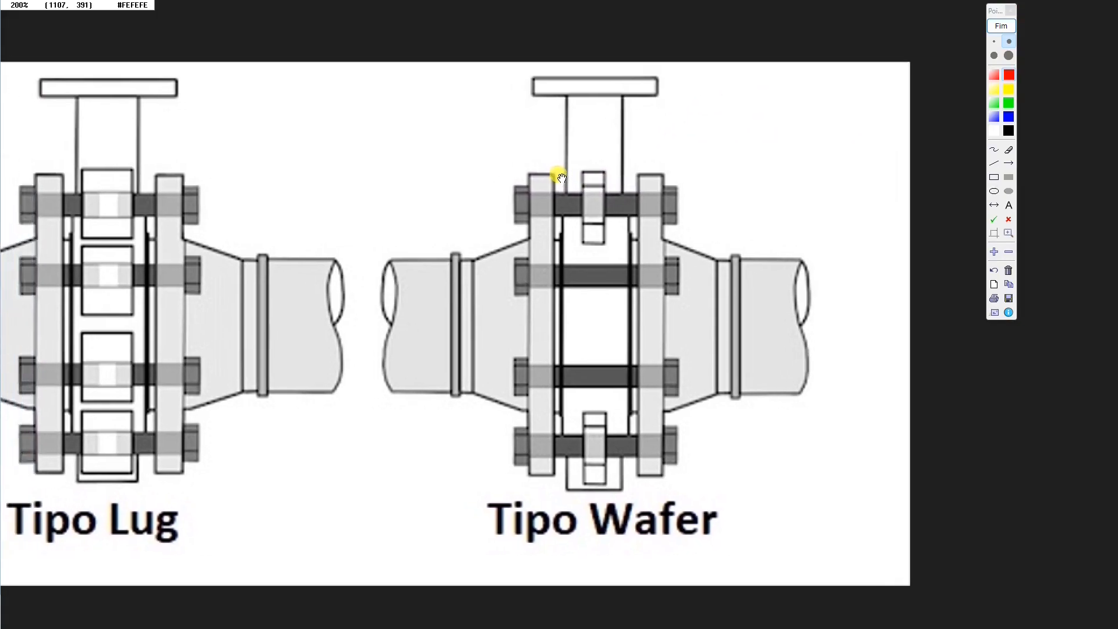
right_click(986, 70)
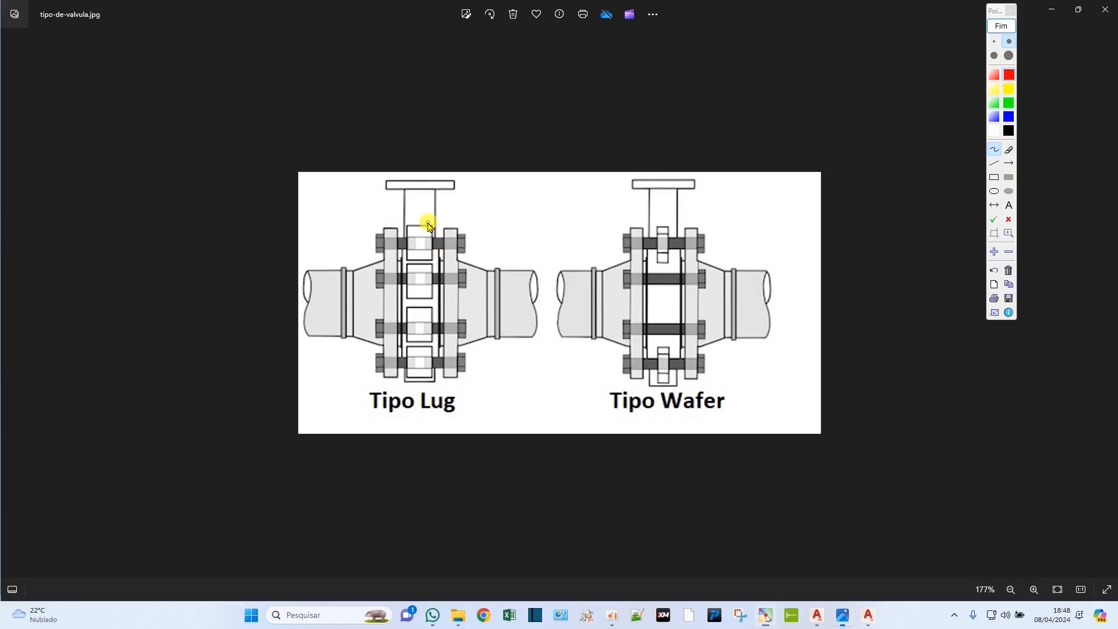
mouse_move(421, 248)
mouse_down()
mouse_move(474, 259)
mouse_move(464, 222)
mouse_move(432, 227)
mouse_up()
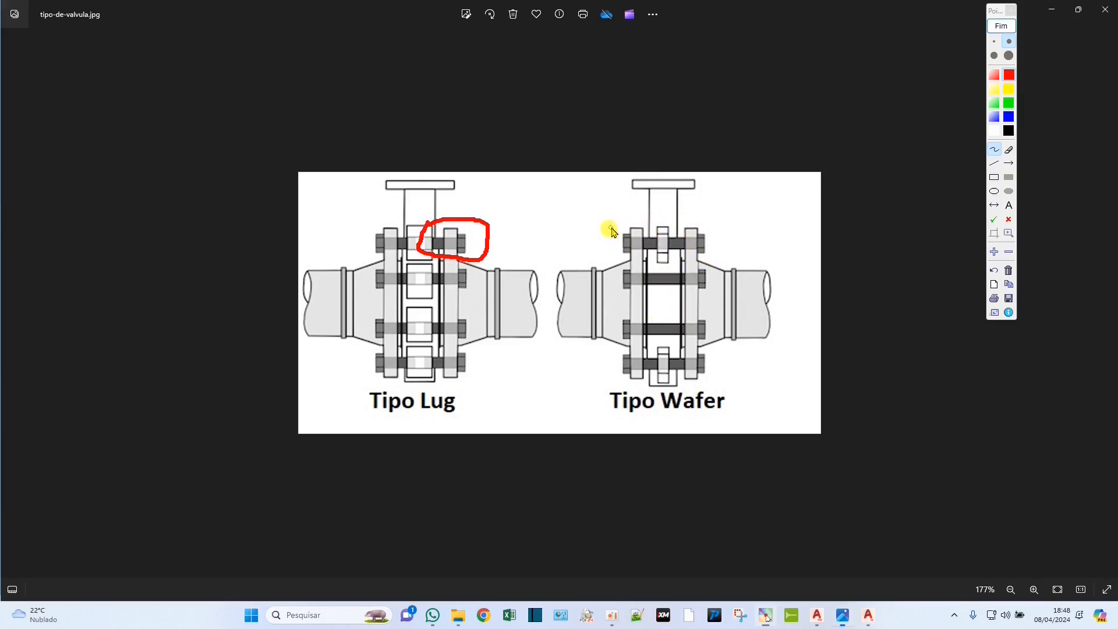
mouse_move(650, 224)
mouse_down()
mouse_move(614, 227)
mouse_move(611, 250)
mouse_move(681, 261)
mouse_move(718, 237)
mouse_move(658, 227)
mouse_up()
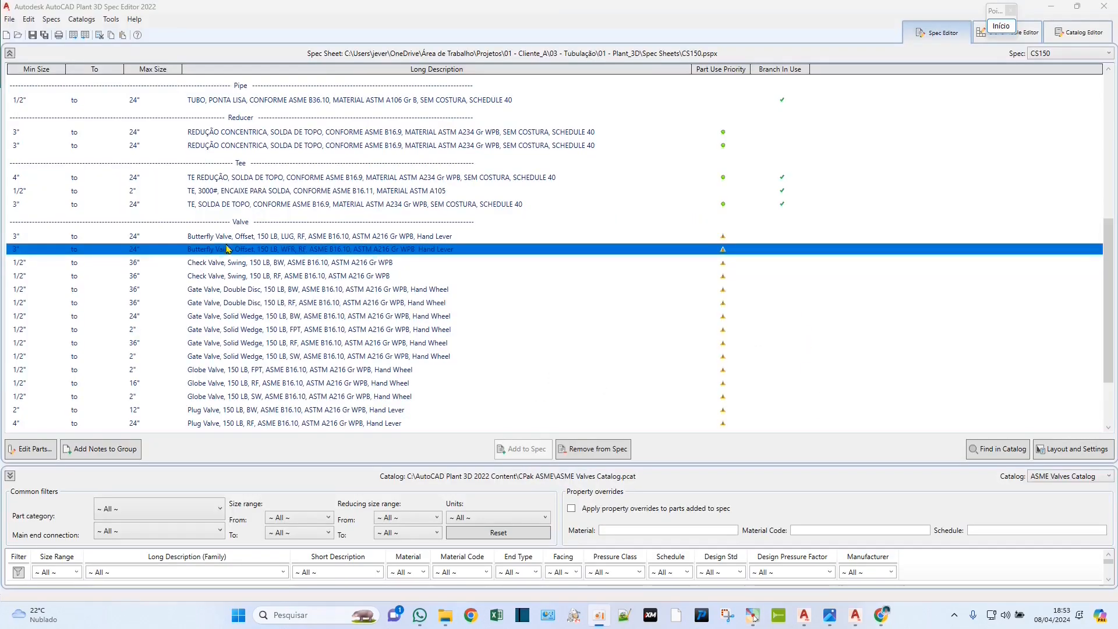
Open the part list of the 3" to 24" LUG butterfly valve for editing and widen the Long Description (Family) column.
click(242, 239)
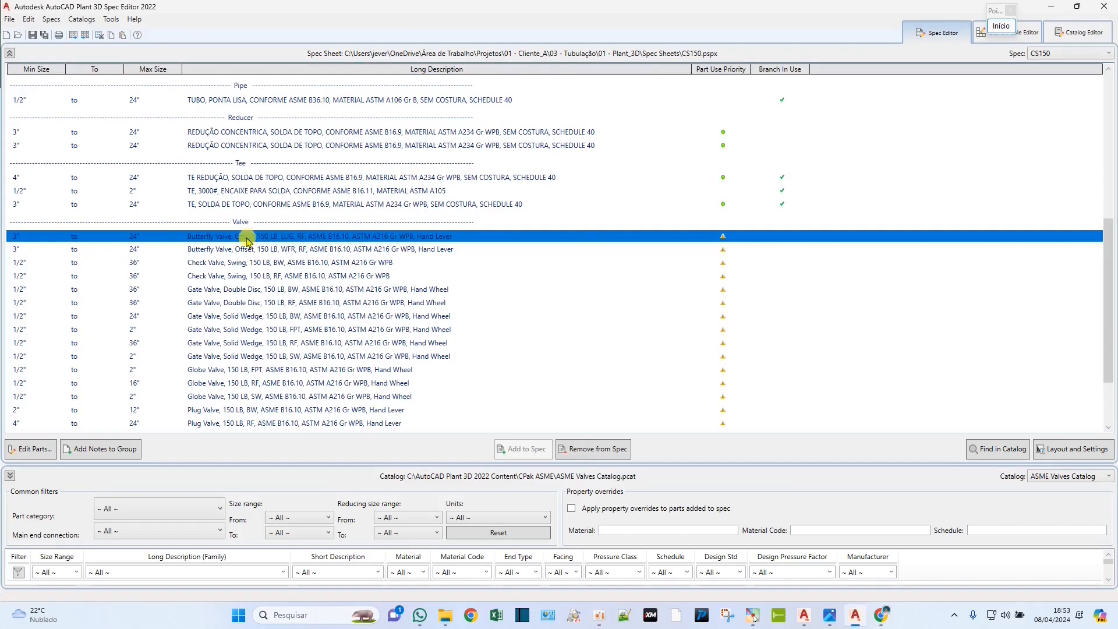
double_click(246, 238)
drag(774, 176, 413, 8)
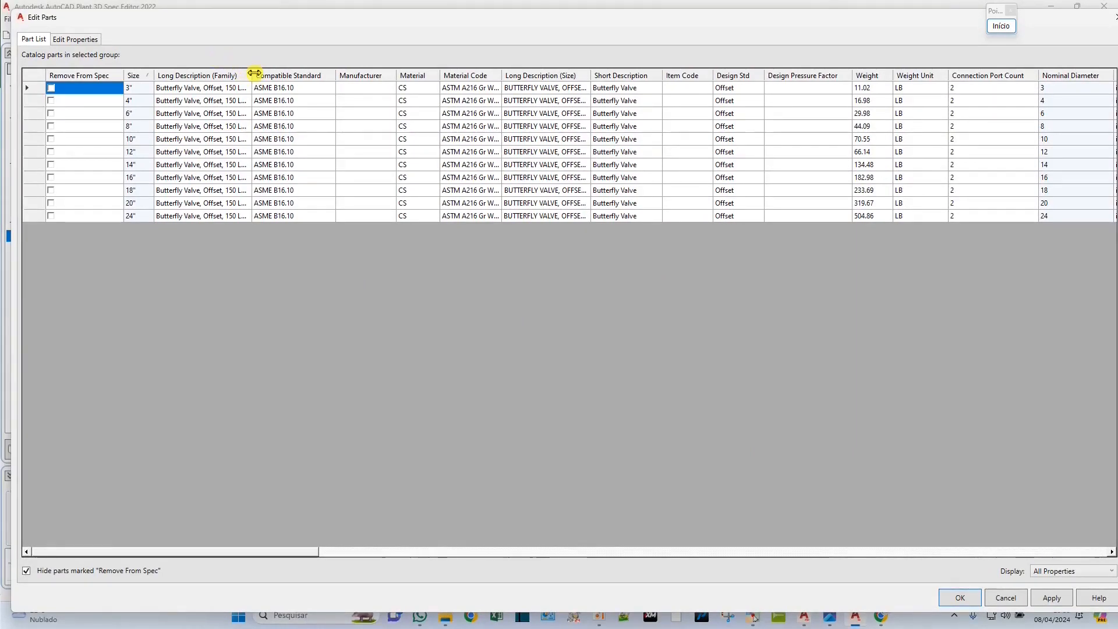
drag(252, 74, 466, 72)
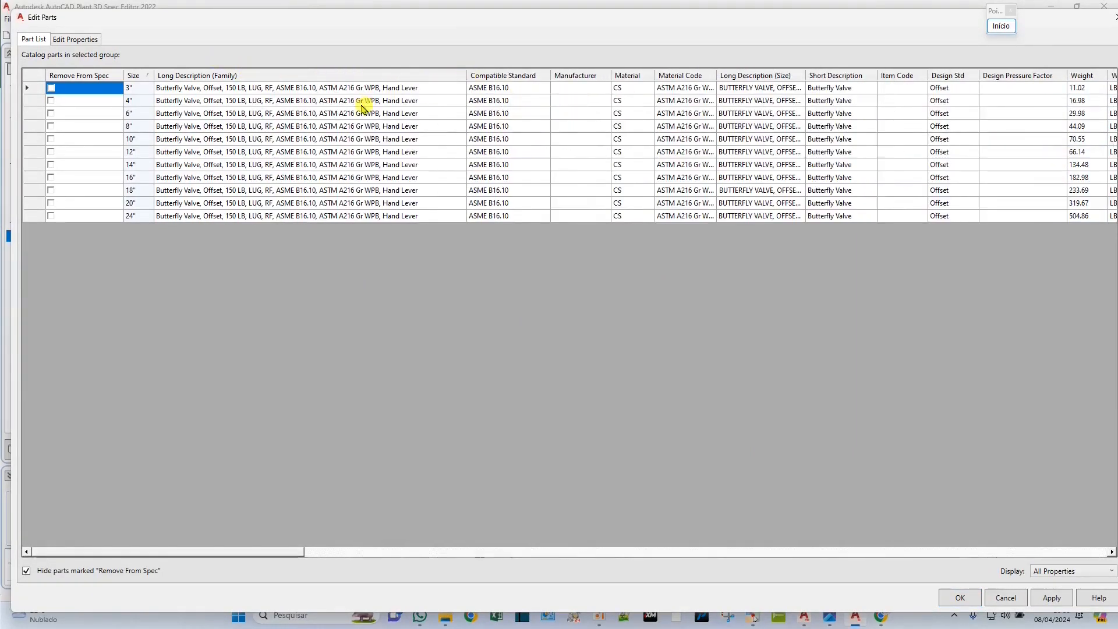
Replace "Butterfly Valve" with "VALVULA BORBOLETA TIPO WAFER" in the LUG valve's Long Description (Family).
click(211, 93)
drag(202, 90, 146, 93)
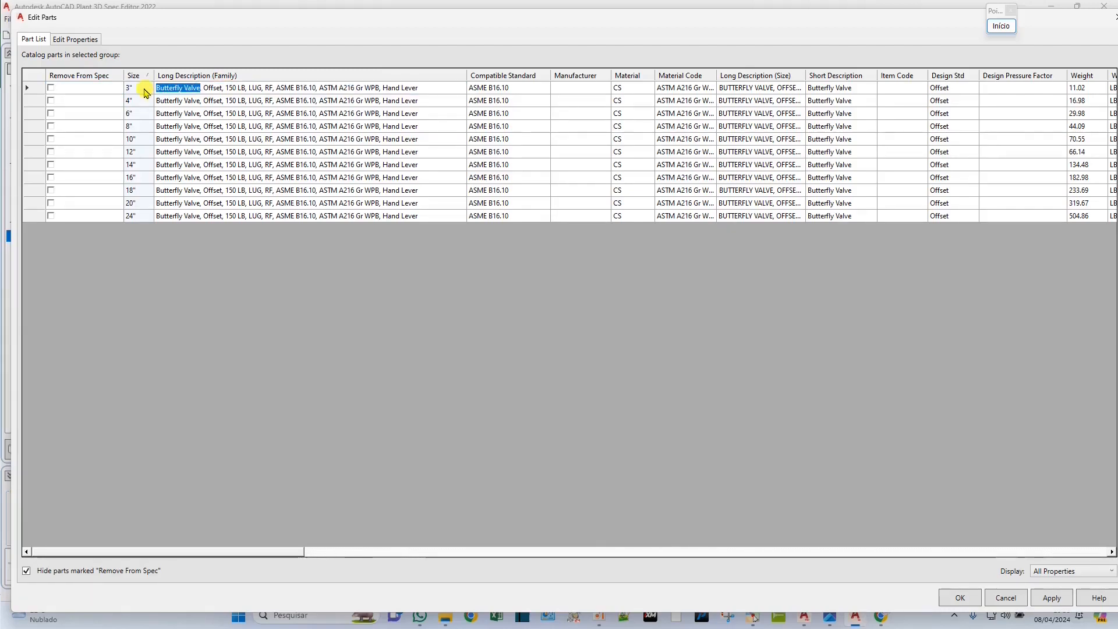
text(VA)
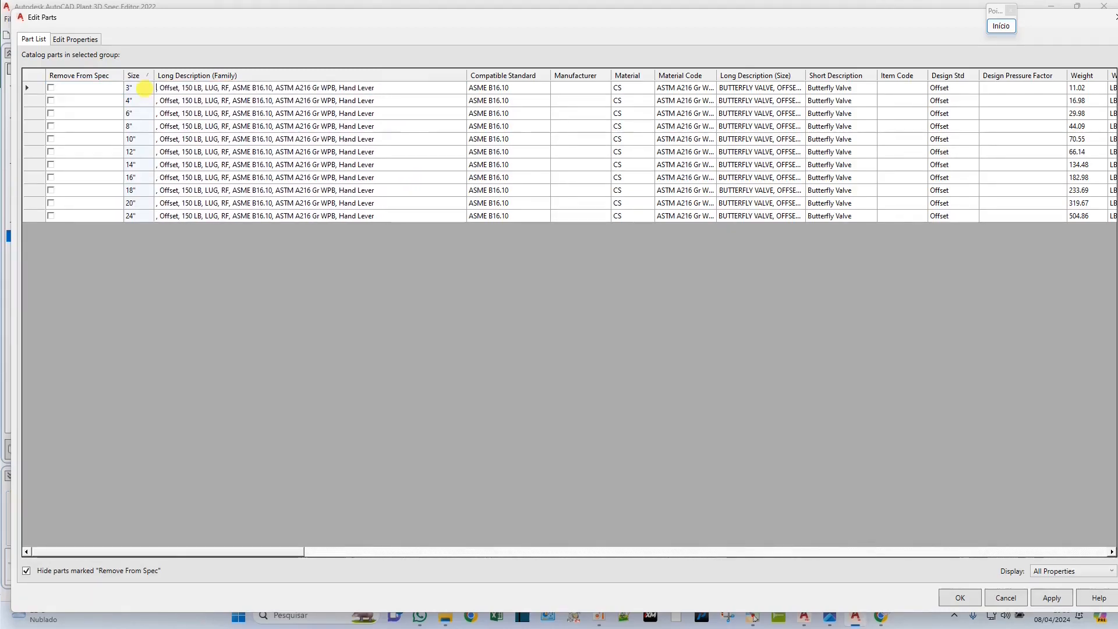
text(LVULA BORBOLETA )
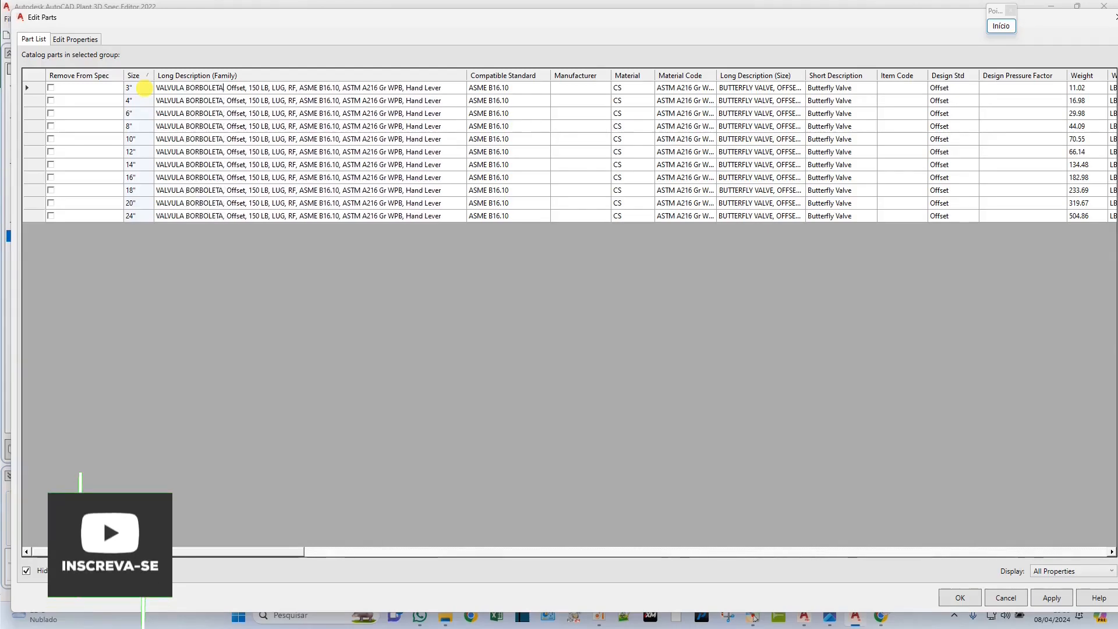
text(TIPO W)
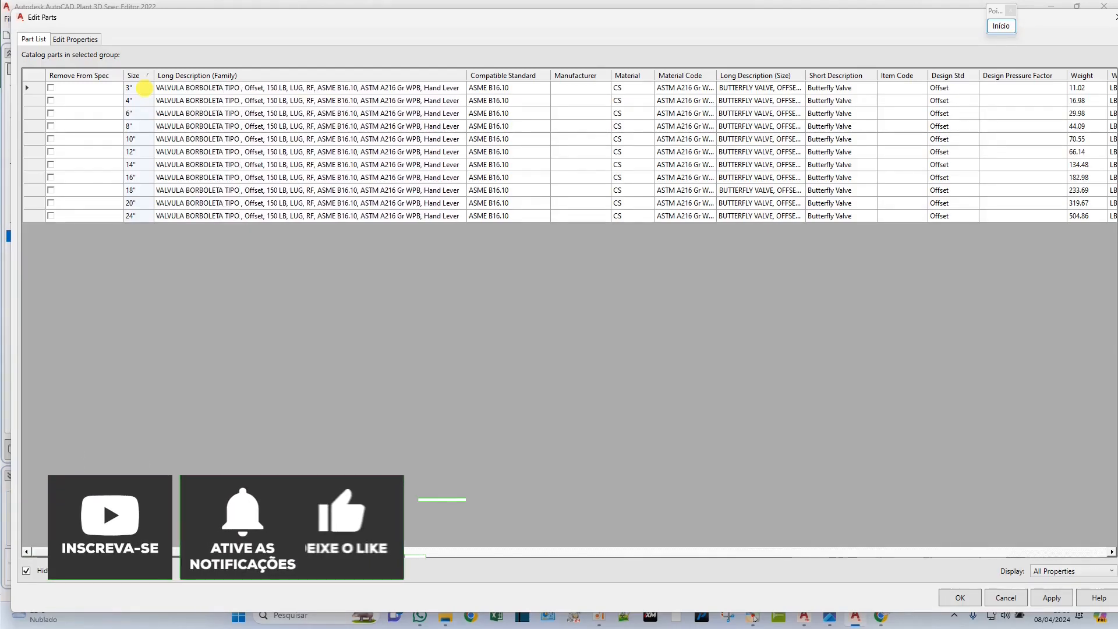
text(AFER)
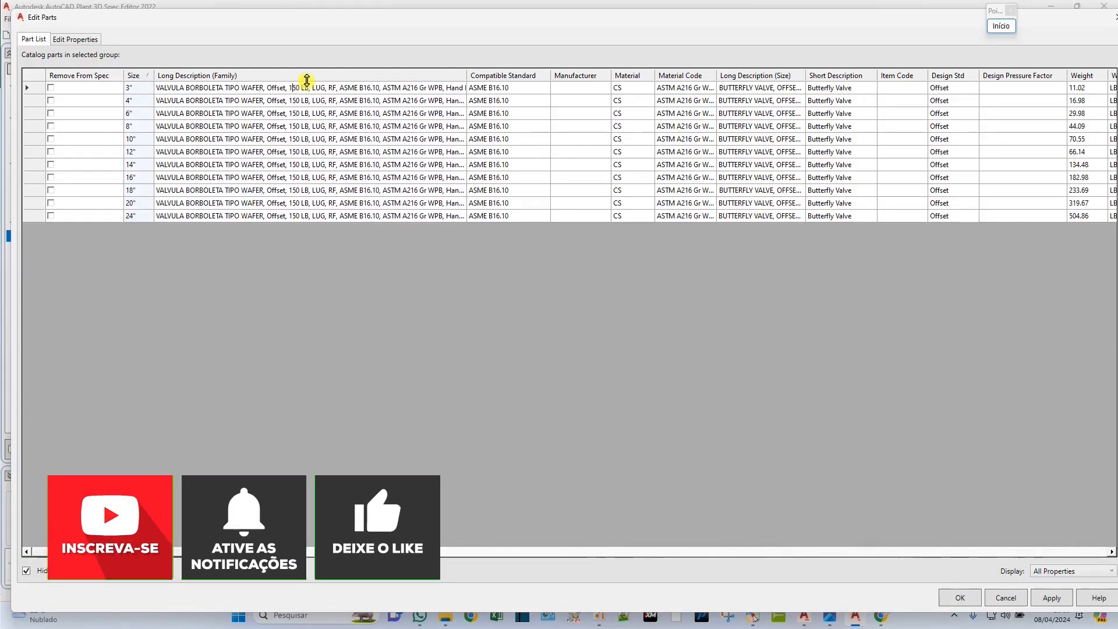
Remove "Offset," from the LUG valve's family description and change "150 LB" to "150#".
key(Delete)
key(Delete)
key(Delete)
key(Delete)
key(Delete)
key(Delete)
key(Delete)
key(Delete)
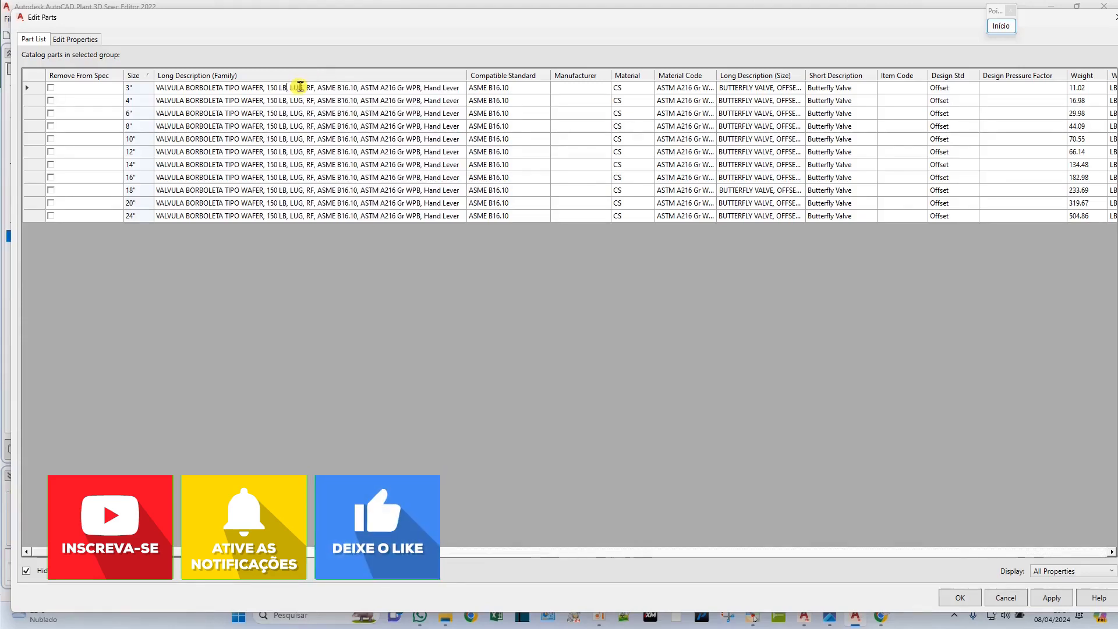
key(BackSpace)
key(BackSpace)
key(BackSpace)
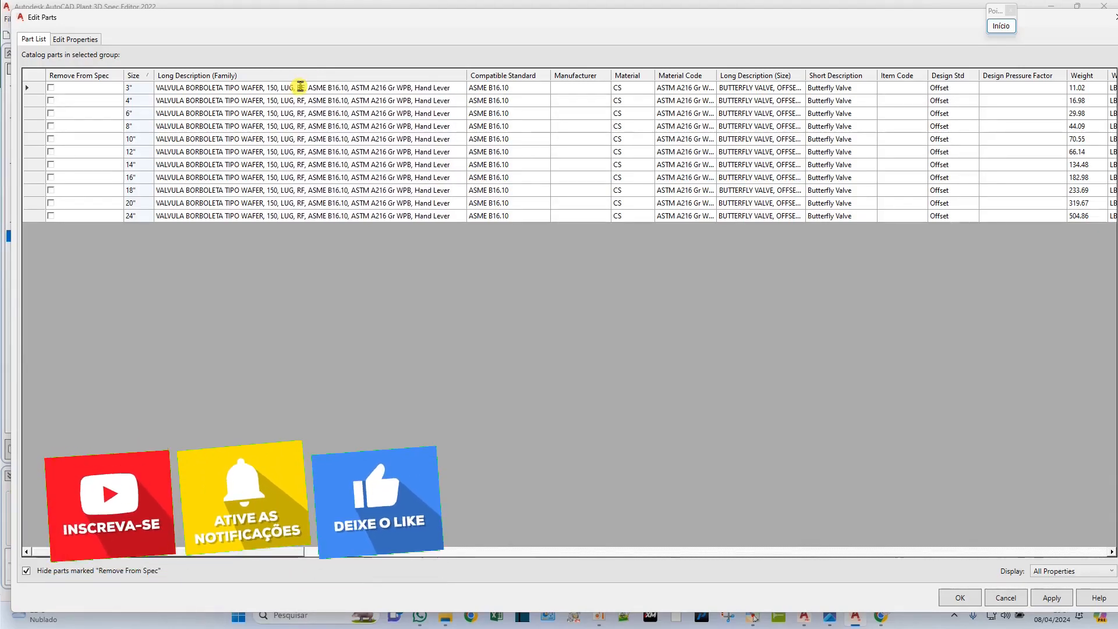
text(#)
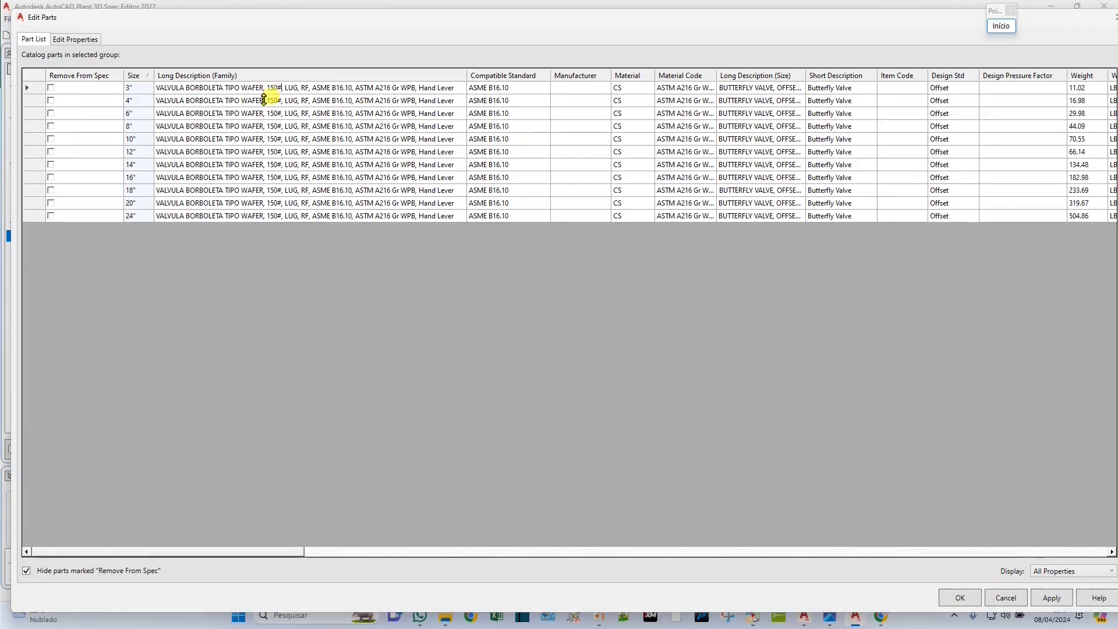
Widen the Long Description (Family) column and replace "Hand Lever" with "ACIONAMENTO MANUAL" at the end of the description.
drag(467, 77, 543, 79)
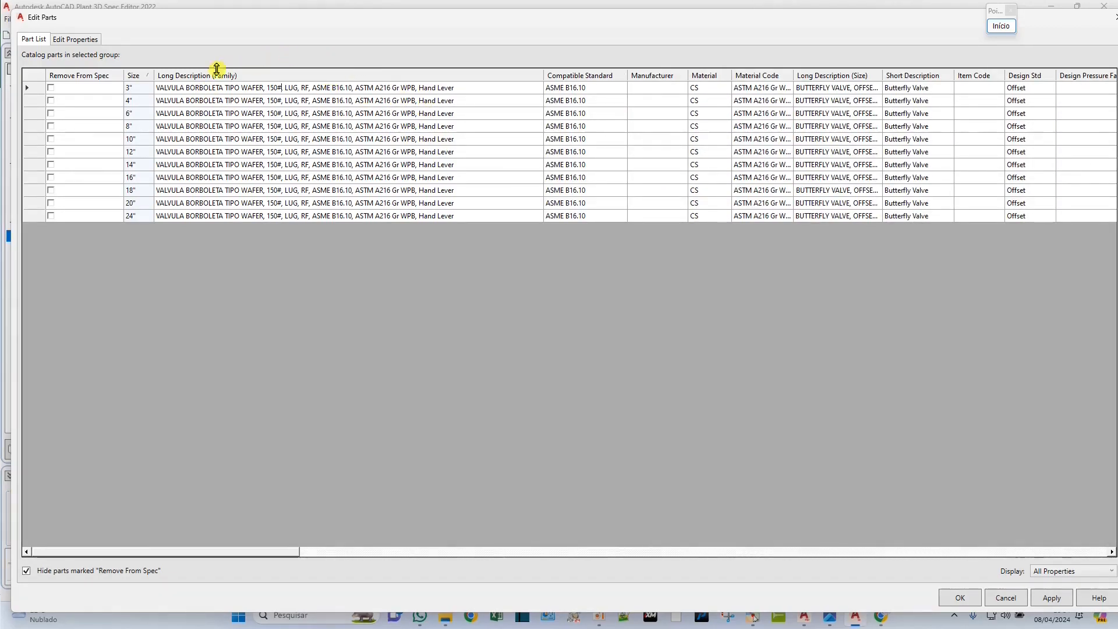
key(BackSpace)
key(BackSpace)
key(BackSpace)
key(BackSpace)
key(BackSpace)
text(CI)
key(BackSpace)
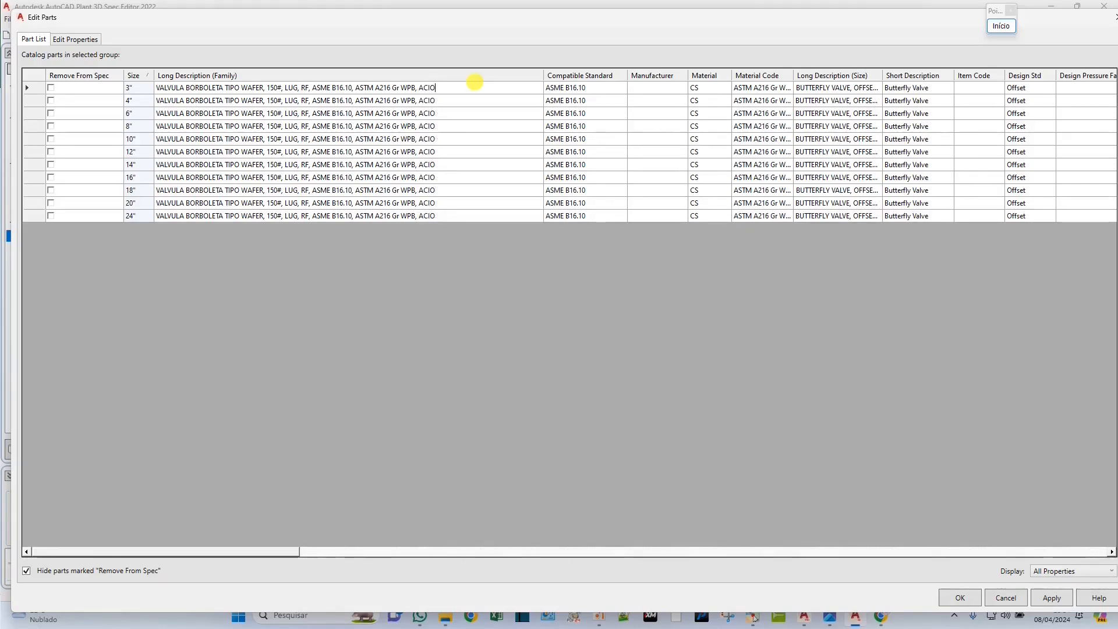
text(NAMENTO MANU)
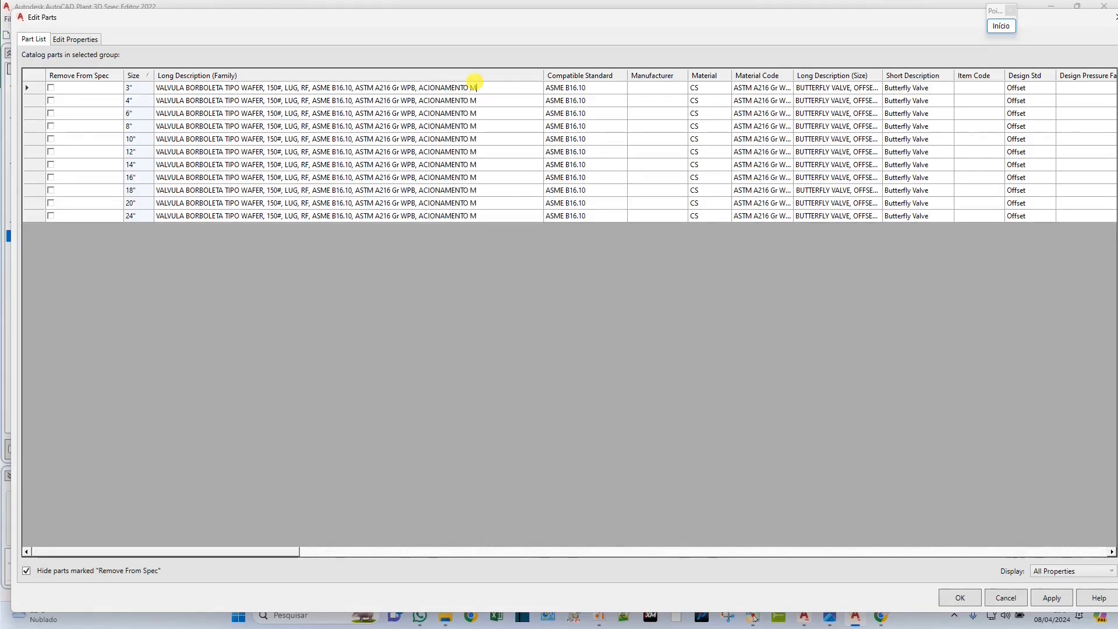
text(AL)
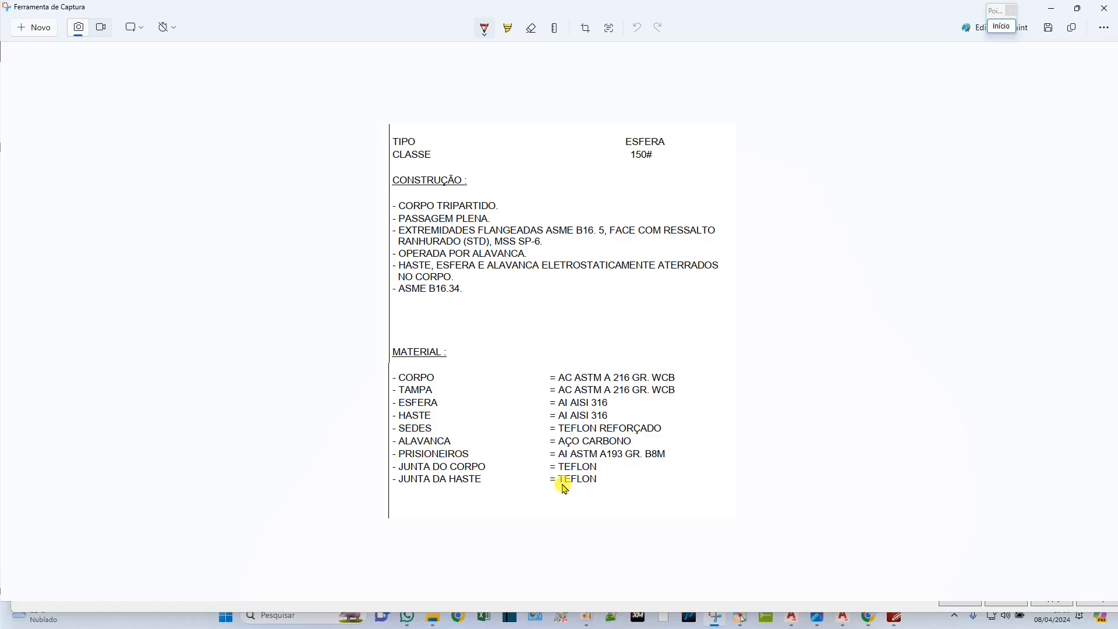
Return to the part list and copy the 3" family description into Long Description (Size) and Short Description for all sizes.
click(1051, 8)
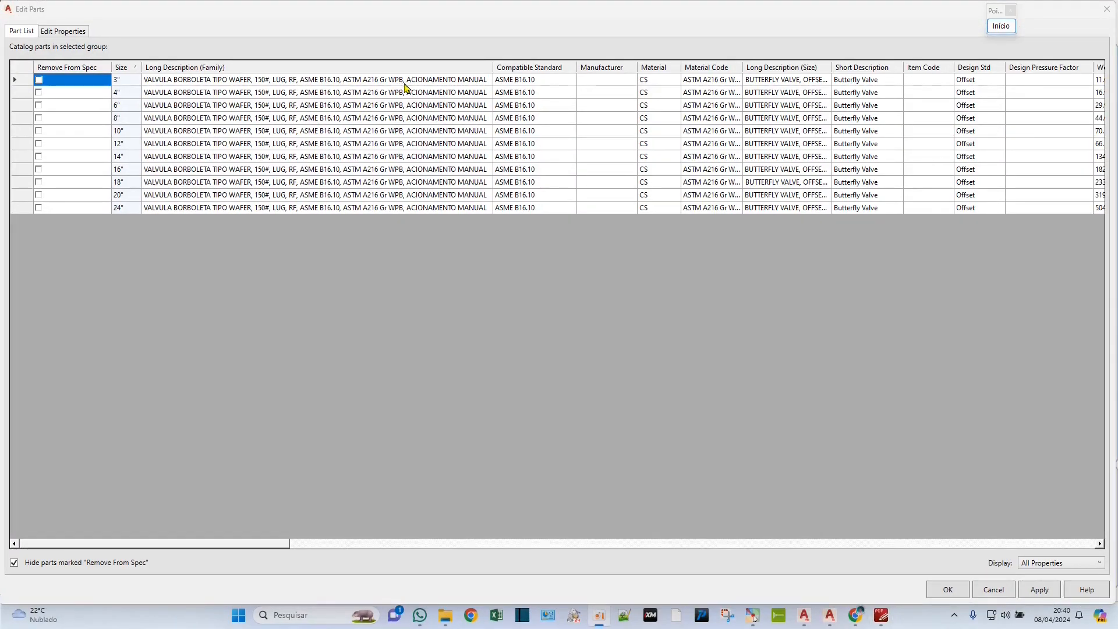
click(401, 82)
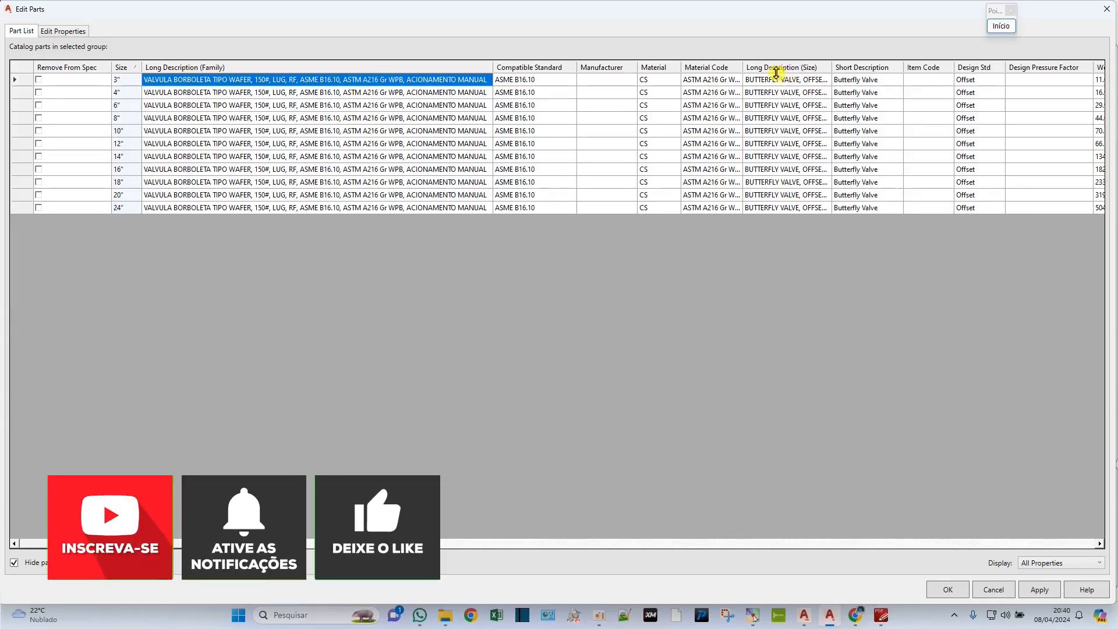
drag(813, 80, 864, 208)
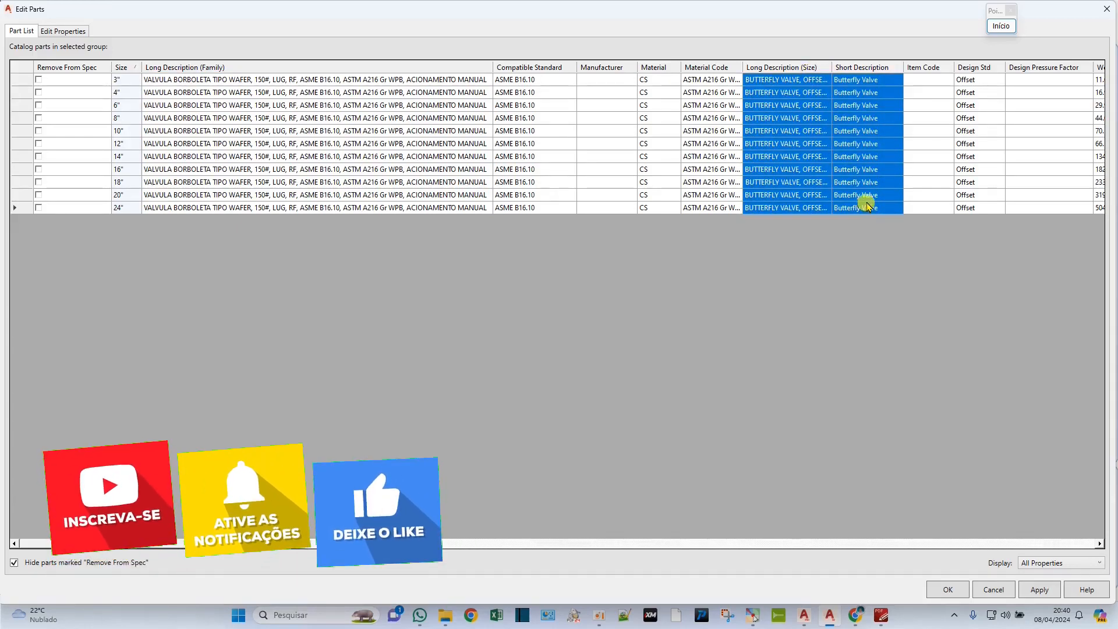
key(ctrl+v)
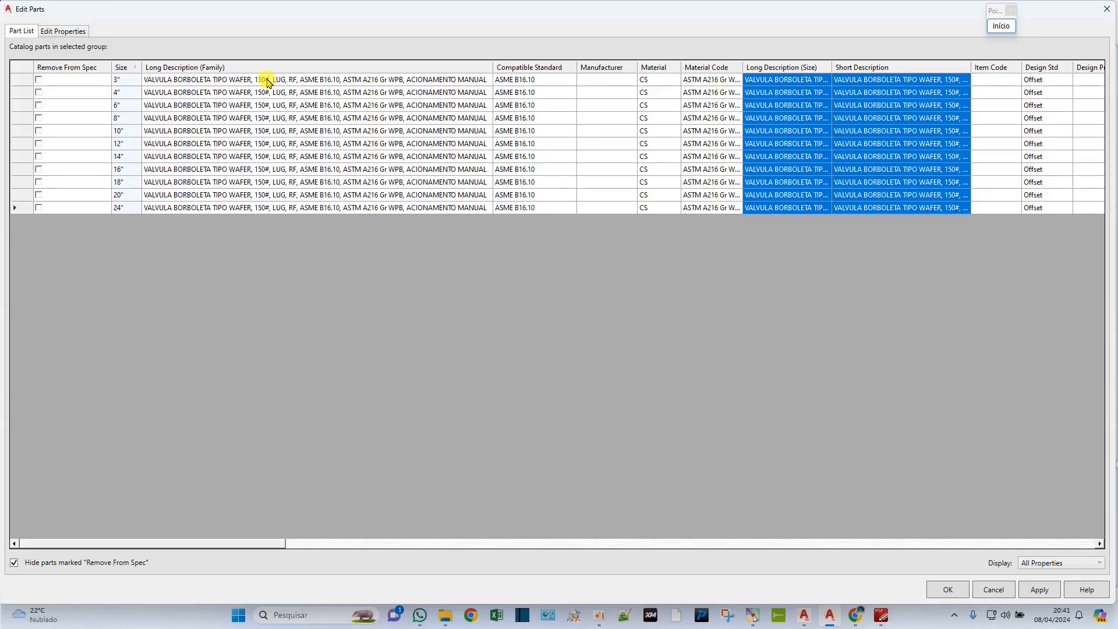
Replace "RF" with "FACE COM RESSALTO" in the LUG butterfly valve's family description.
click(280, 80)
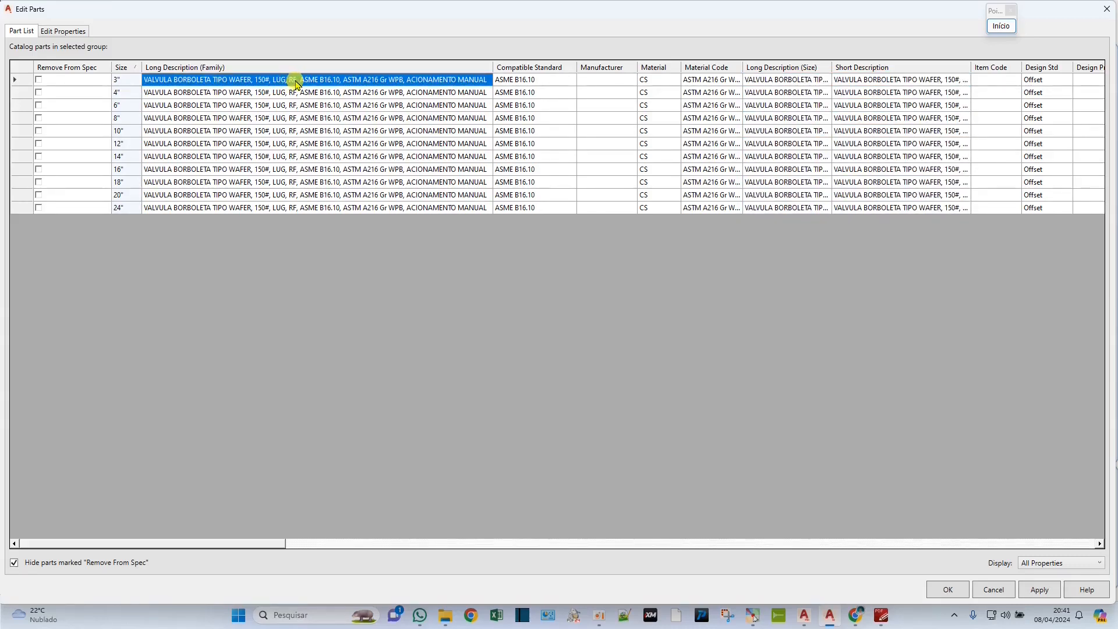
click(297, 83)
click(361, 83)
key(BackSpace)
key(BackSpace)
text(FACE C)
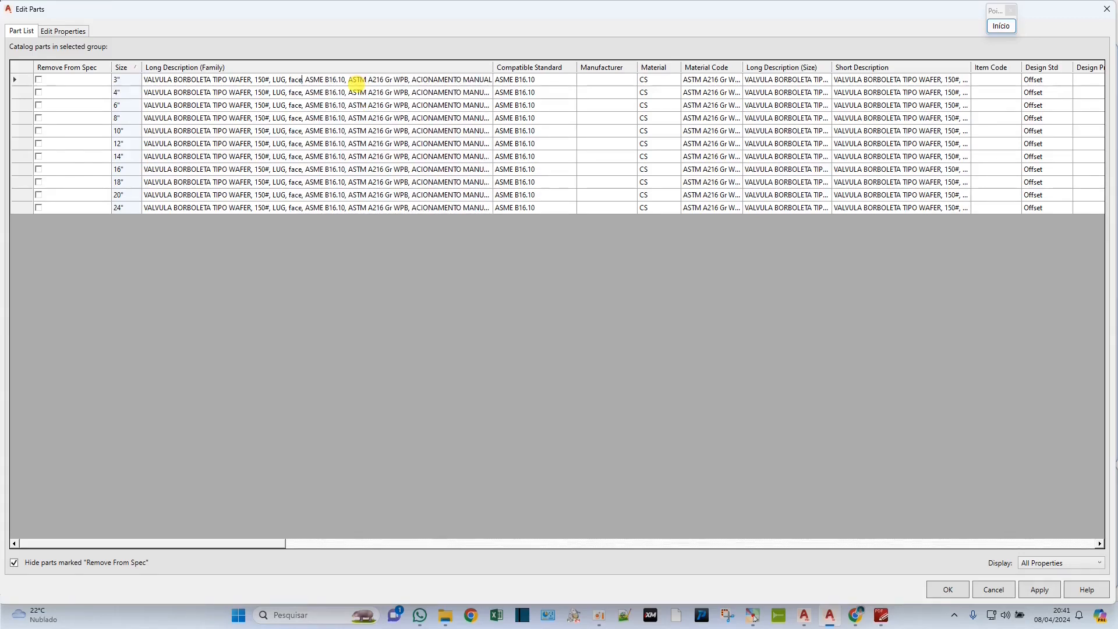
text(OM RESSALTO, )
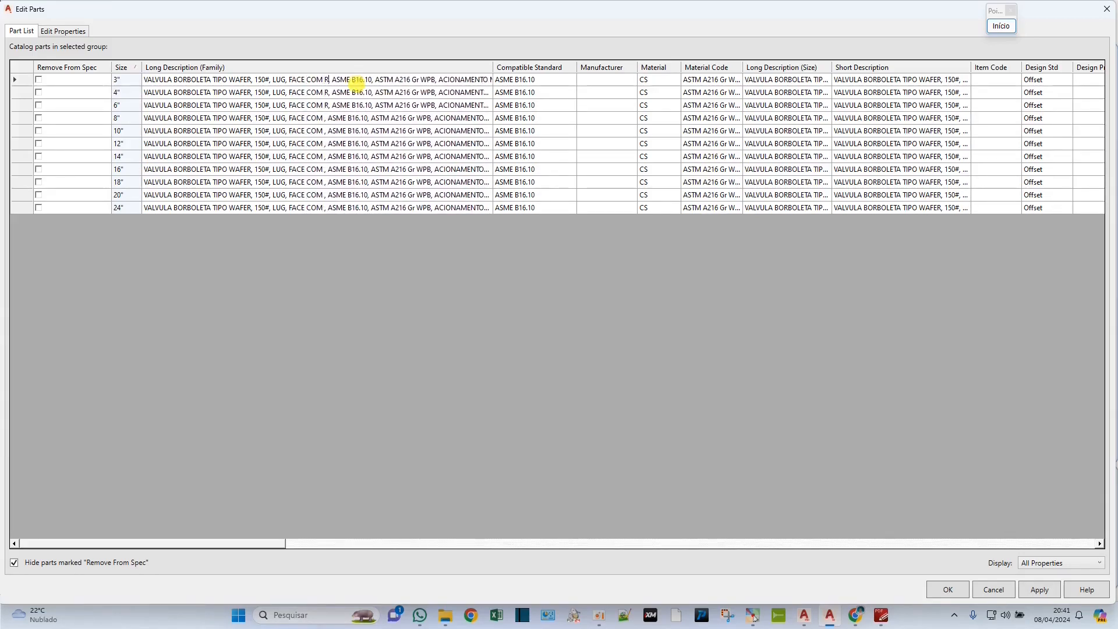
Add "CONFORME" before ASME B16.10 and "MATERIAL" before ASTM A216 Gr WPB in the family description, then apply and close the part edits.
text(CONFO)
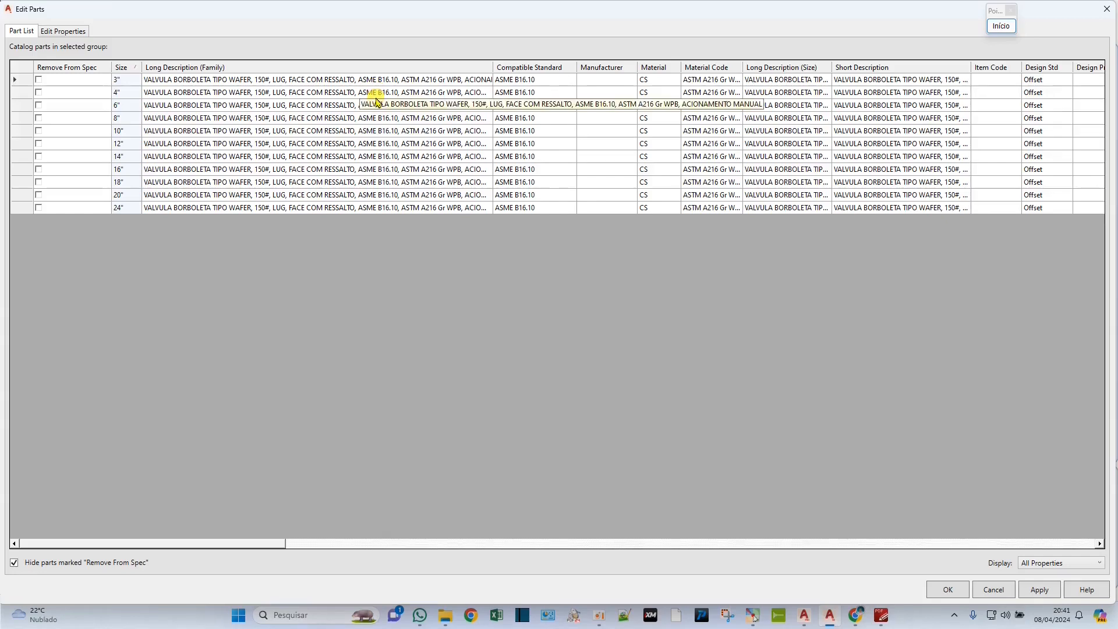
text(RME)
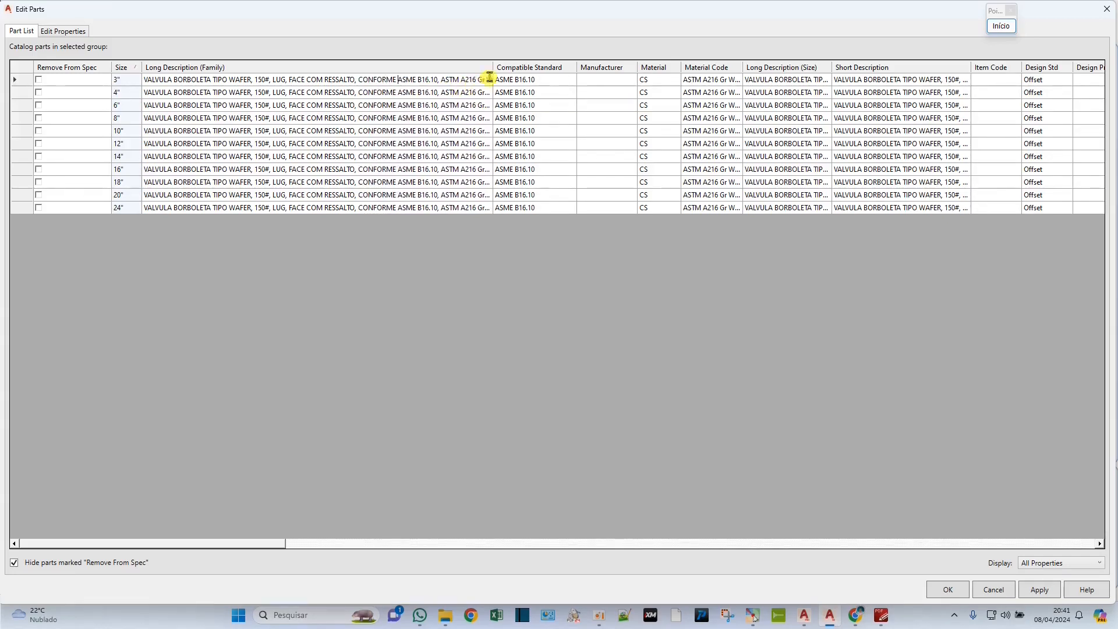
drag(494, 69, 568, 72)
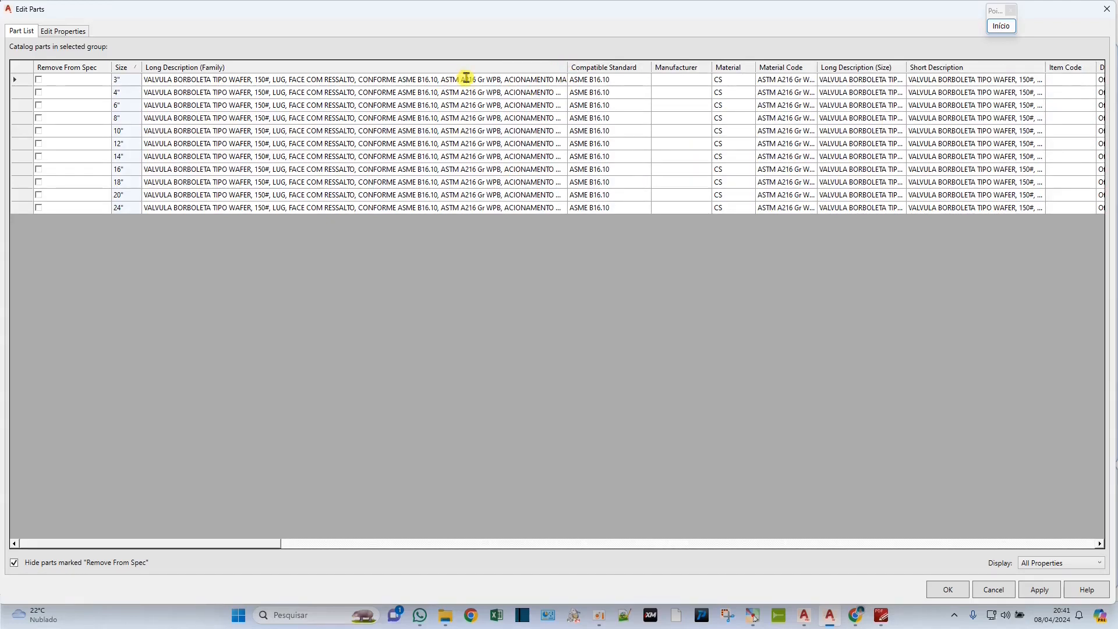
text(MATERIAL)
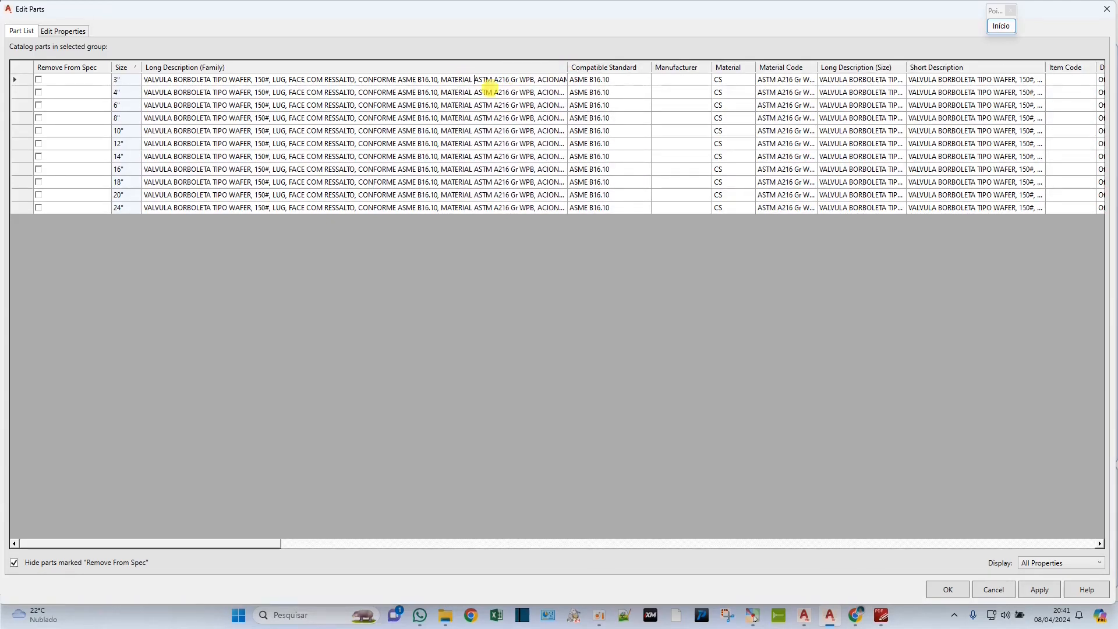
double_click(568, 67)
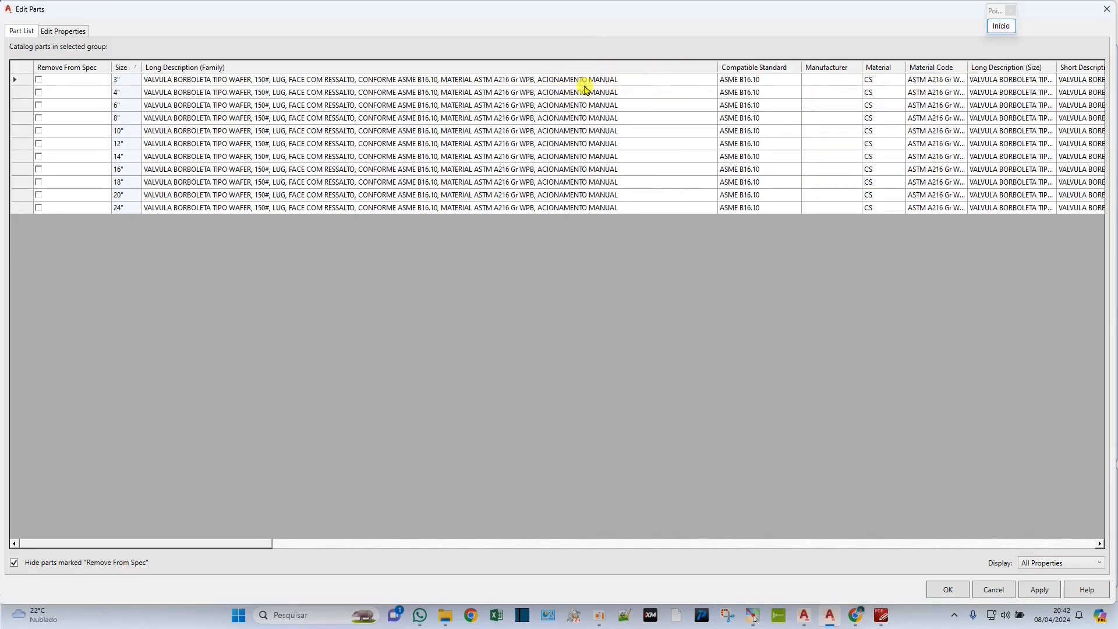
drag(718, 61, 641, 66)
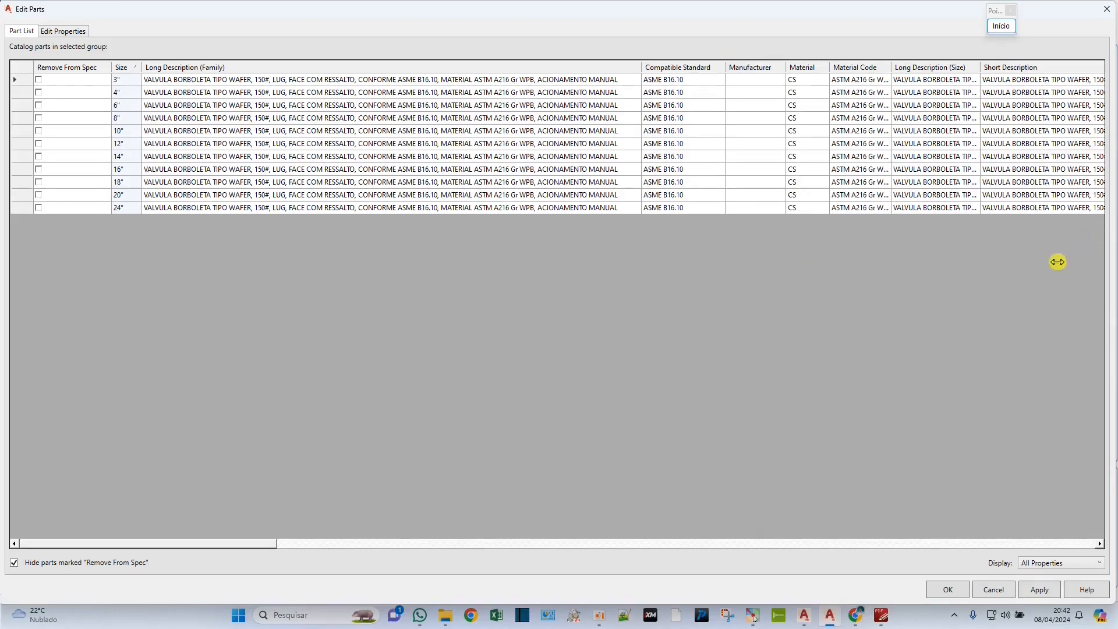
click(1042, 591)
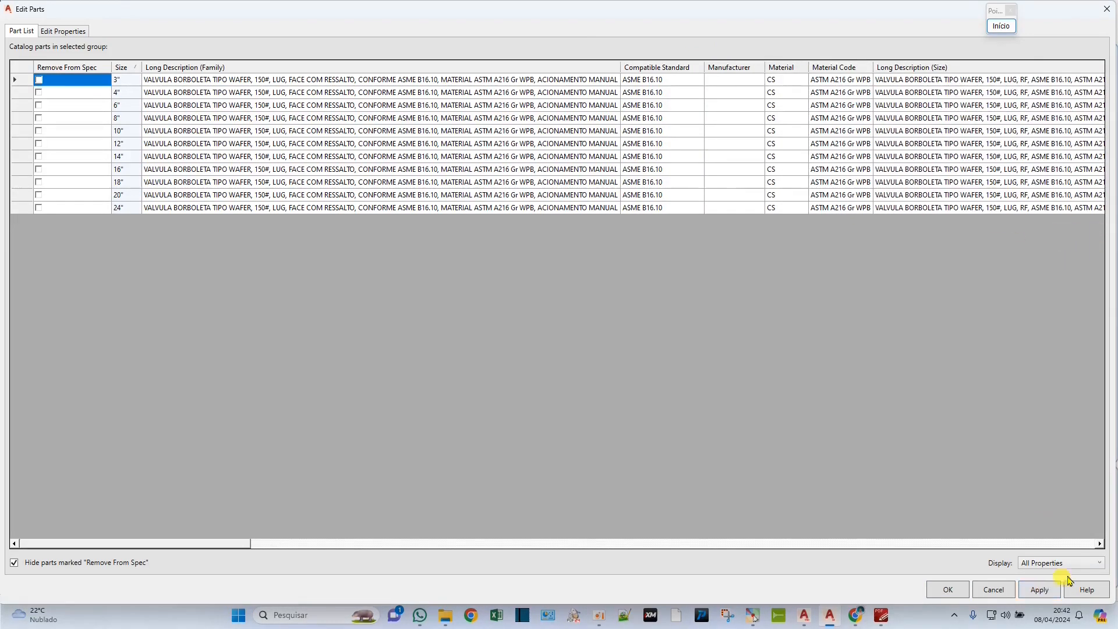
click(948, 589)
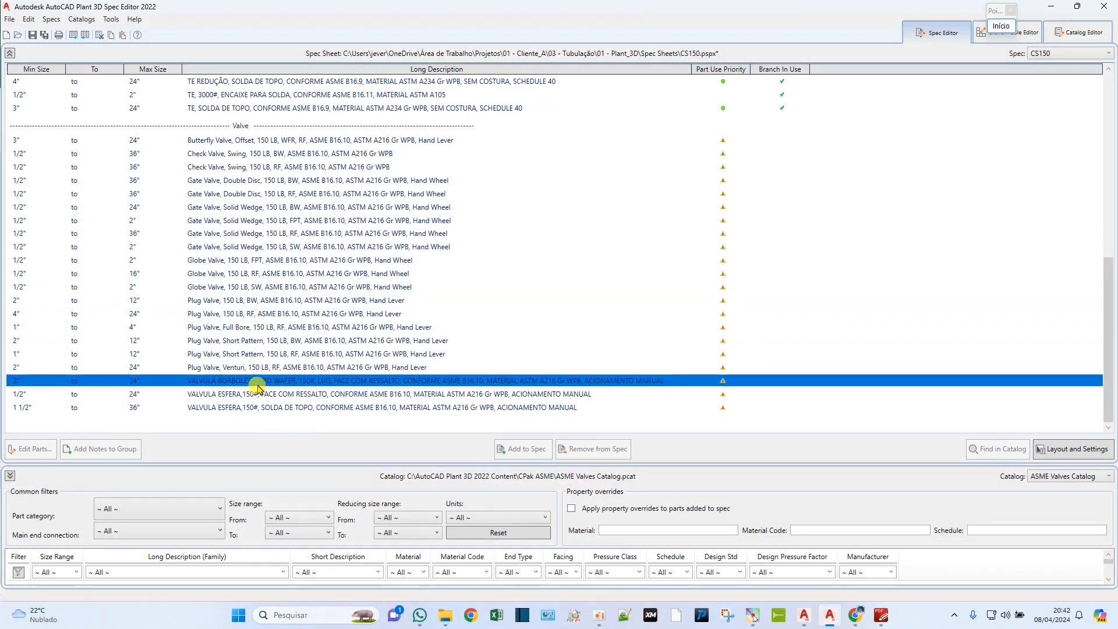
Open the part list of the 3" to 24" WFR butterfly valve for editing and widen the Long Description (Family) column.
click(291, 384)
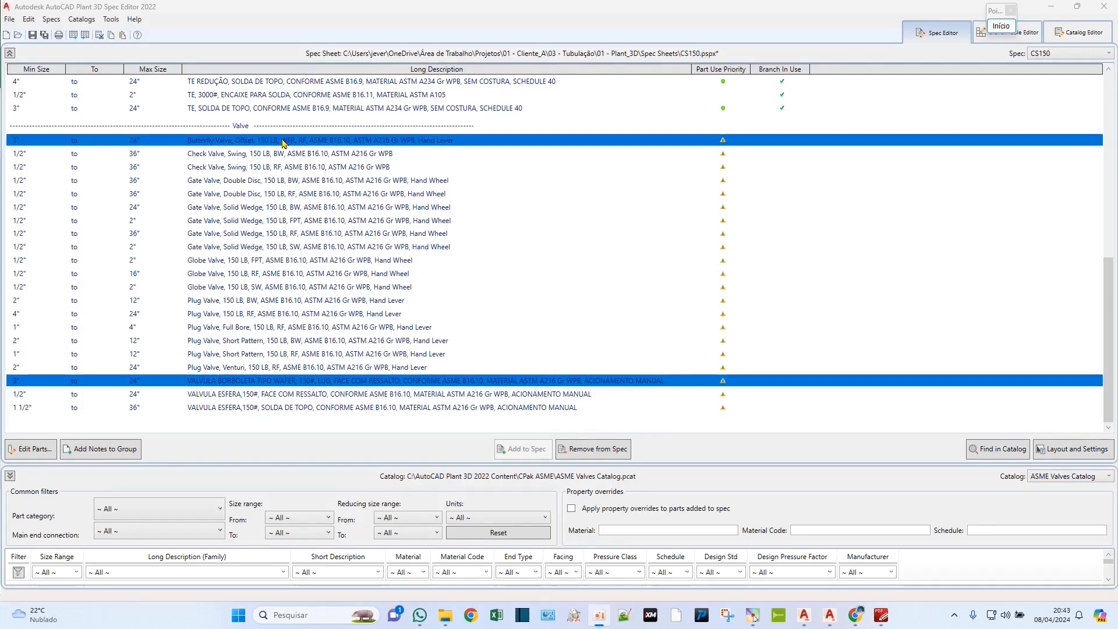
double_click(284, 143)
drag(668, 169, 299, 20)
drag(326, 72, 531, 72)
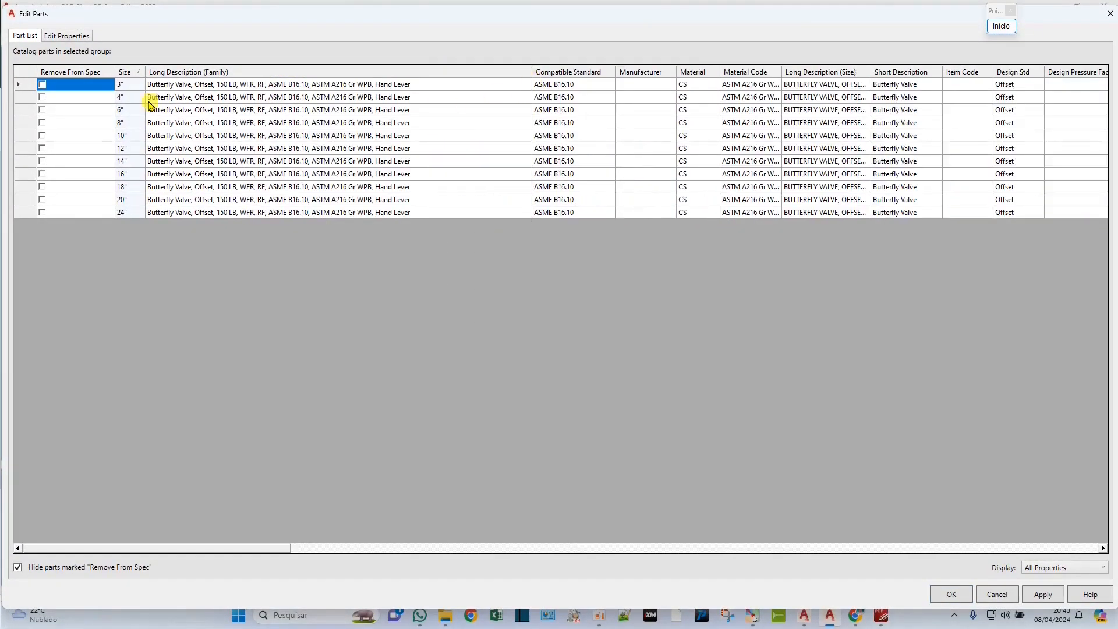
Replace "Butterfly Valve" with "VALVULA BORBOLETA TIPO WAFER" in the WFR valve's Long Description (Family).
click(190, 85)
click(205, 87)
drag(193, 86, 142, 83)
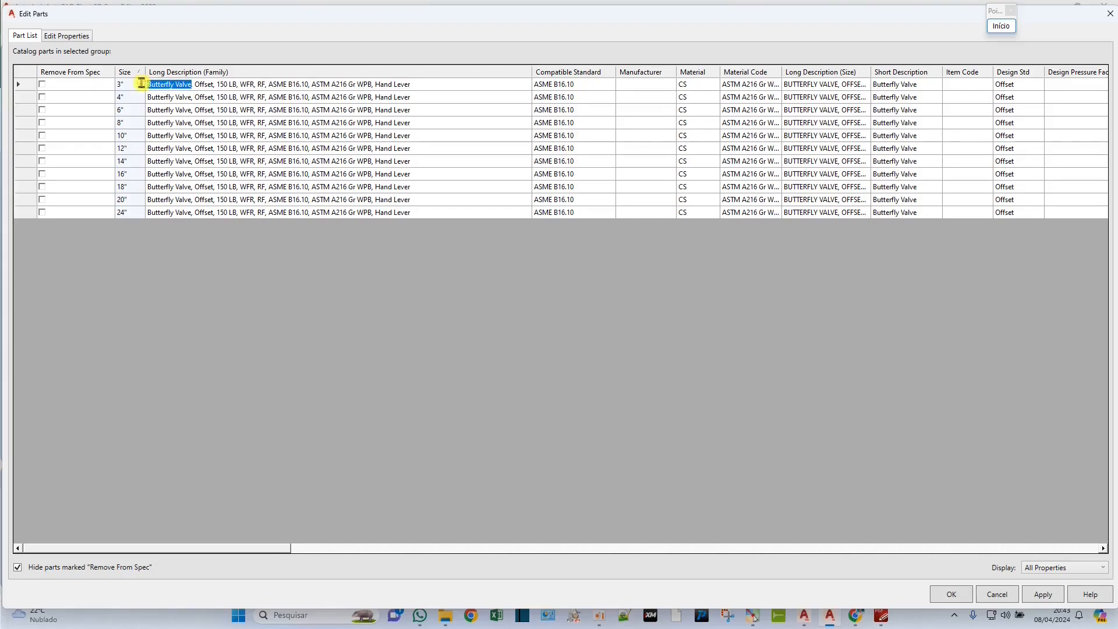
text(VALVULA )
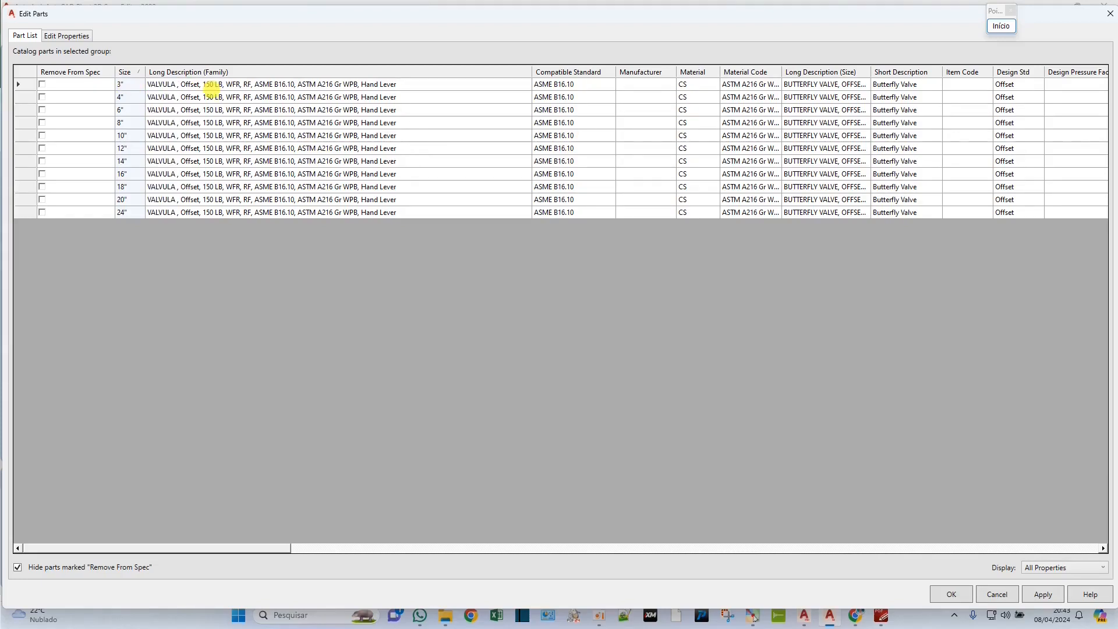
text(BORBOL)
text(ETA TIPO )
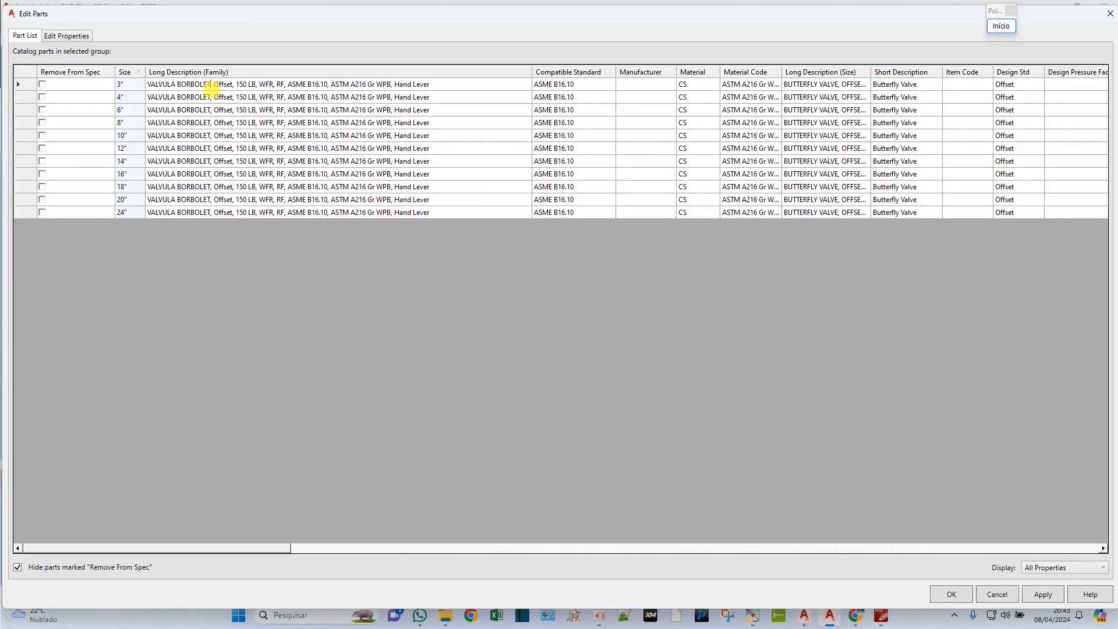
text(WAFER)
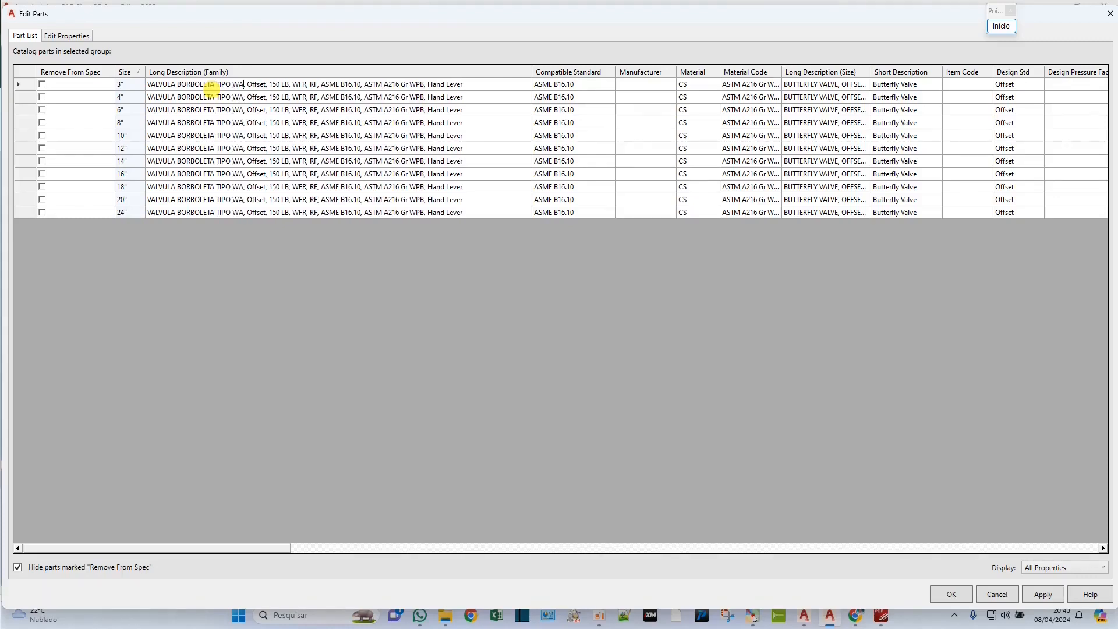
Remove "Offset" from the WFR butterfly valve's Long Description (Family).
click(280, 82)
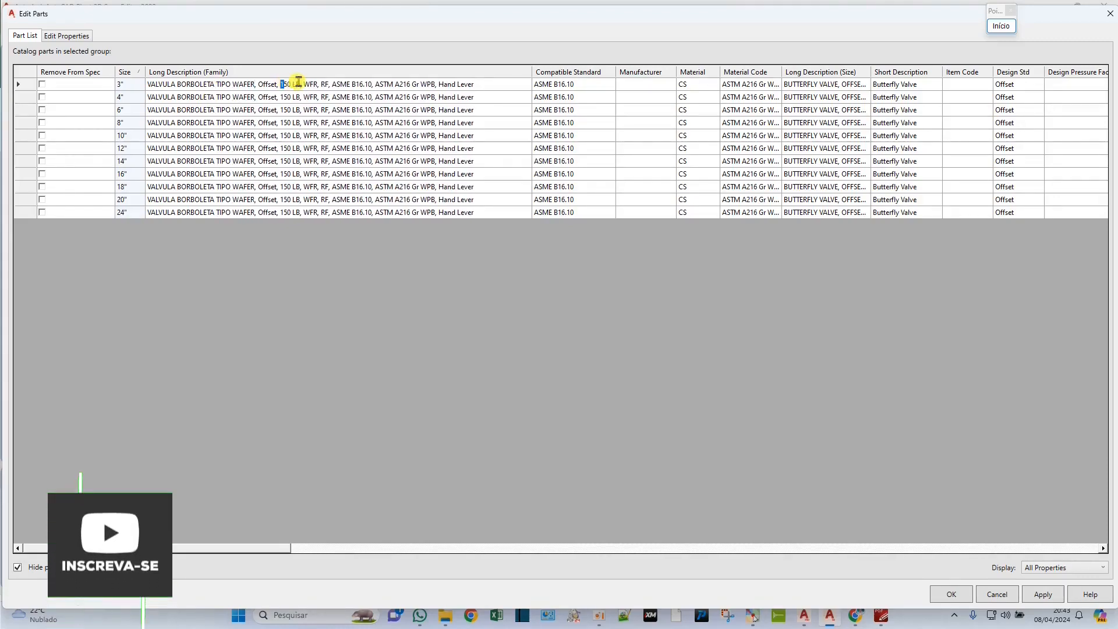
key(BackSpace)
key(BackSpace)
key(BackSpace)
key(BackSpace)
key(BackSpace)
key(BackSpace)
key(BackSpace)
key(BackSpace)
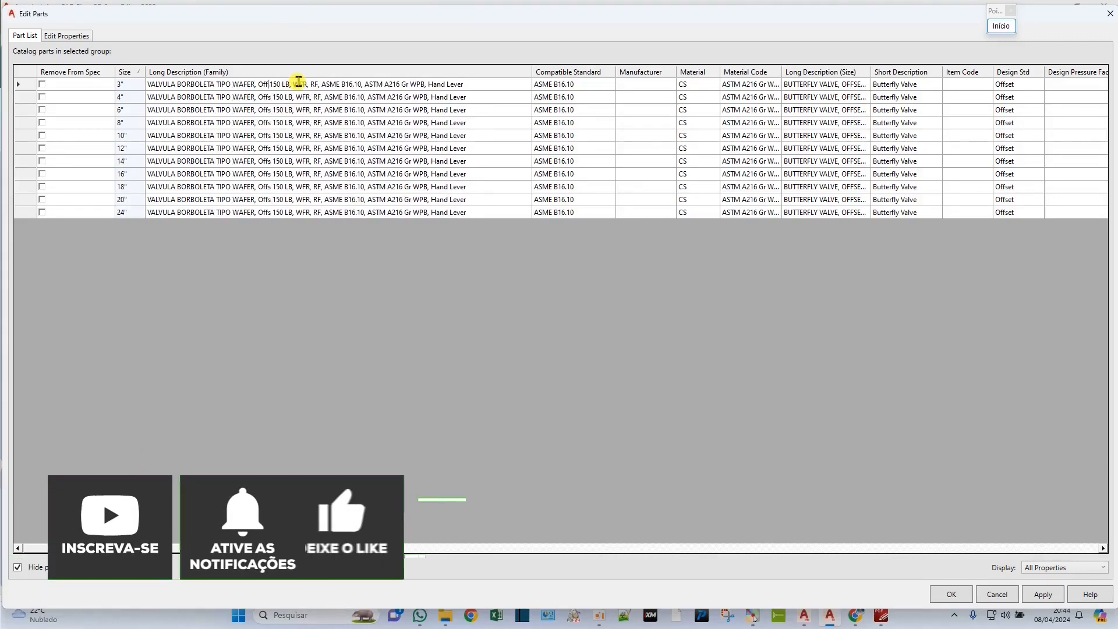
key(Delete)
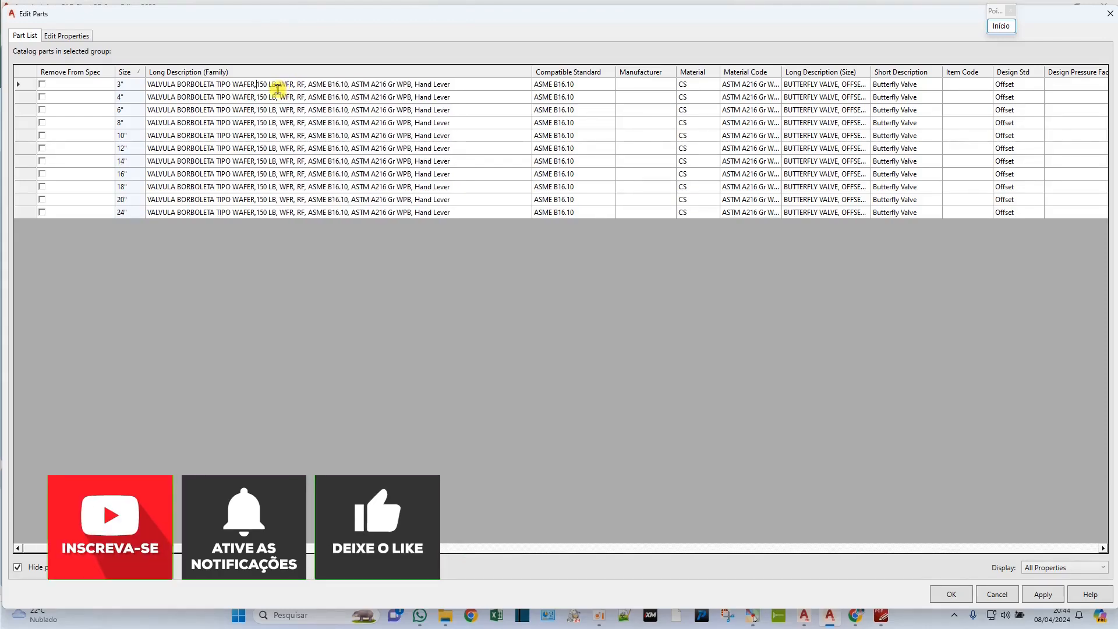
Replace "150 LB" with "150#" in the WFR valve's family description.
key(BackSpace)
key(BackSpace)
key(BackSpace)
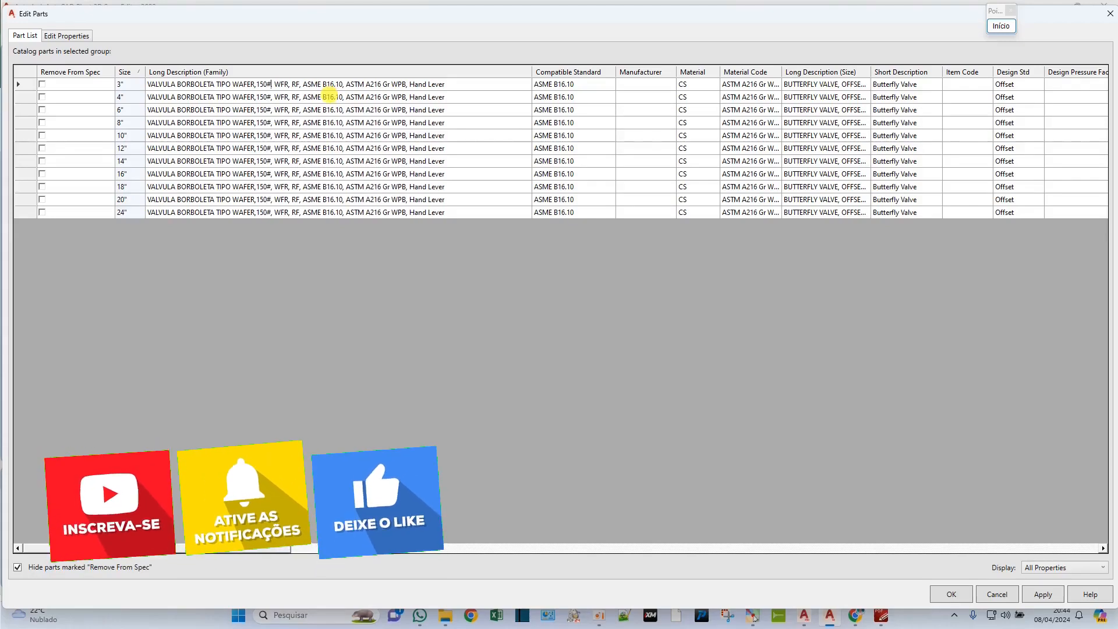
text(#)
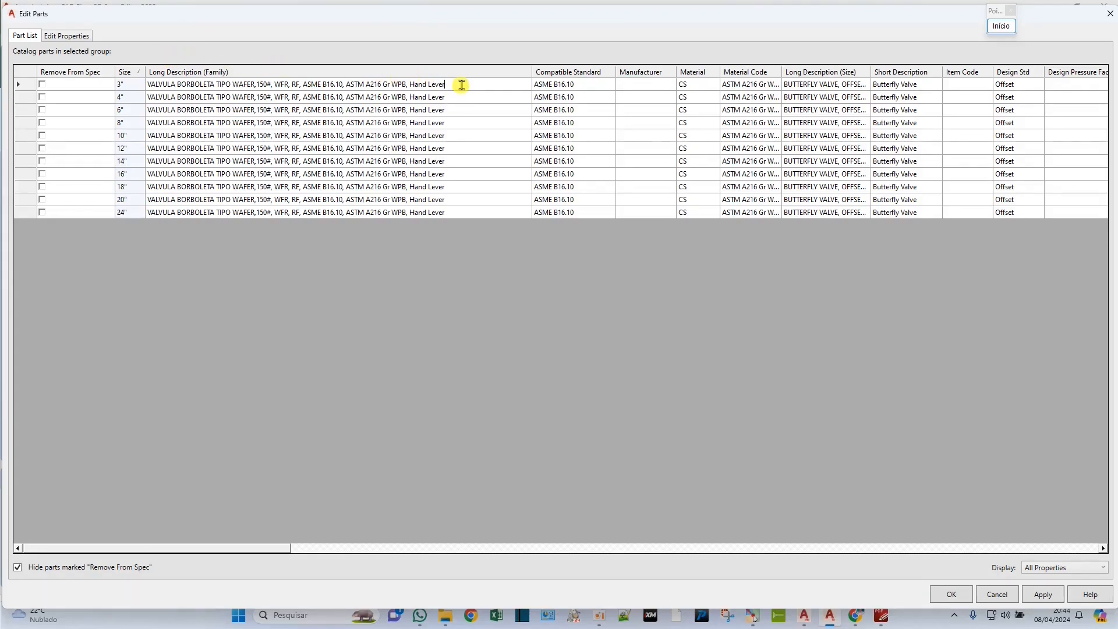
Replace "Hand Lever" with "ACIONEMENTO MANUAL" at the end of the WFR valve's family description.
key(BackSpace)
key(BackSpace)
text(ACIO)
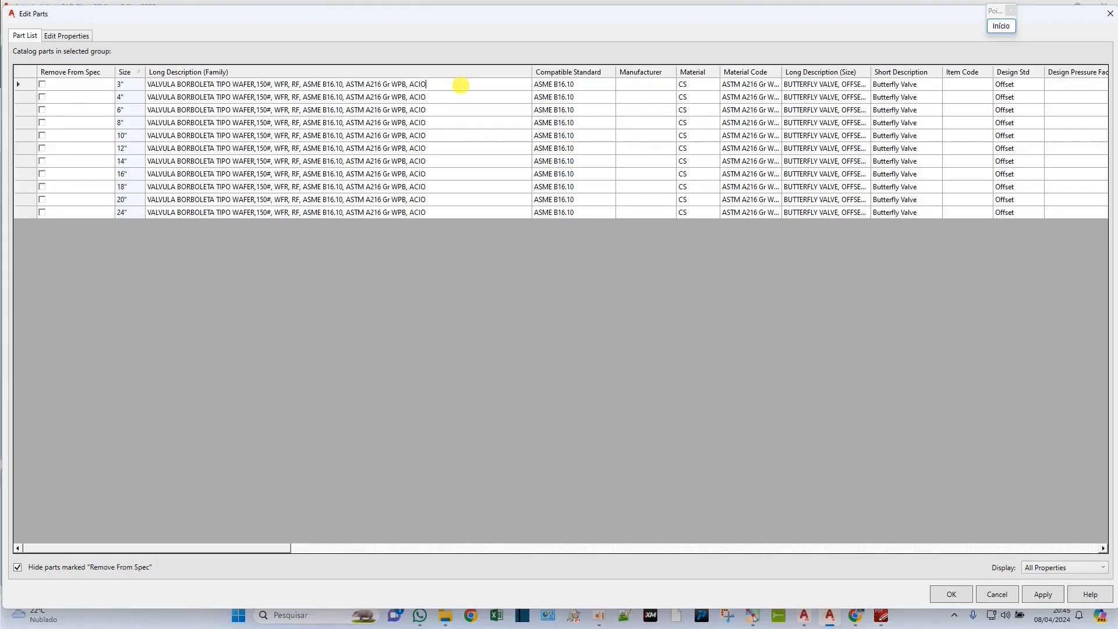
text(NEMENTO)
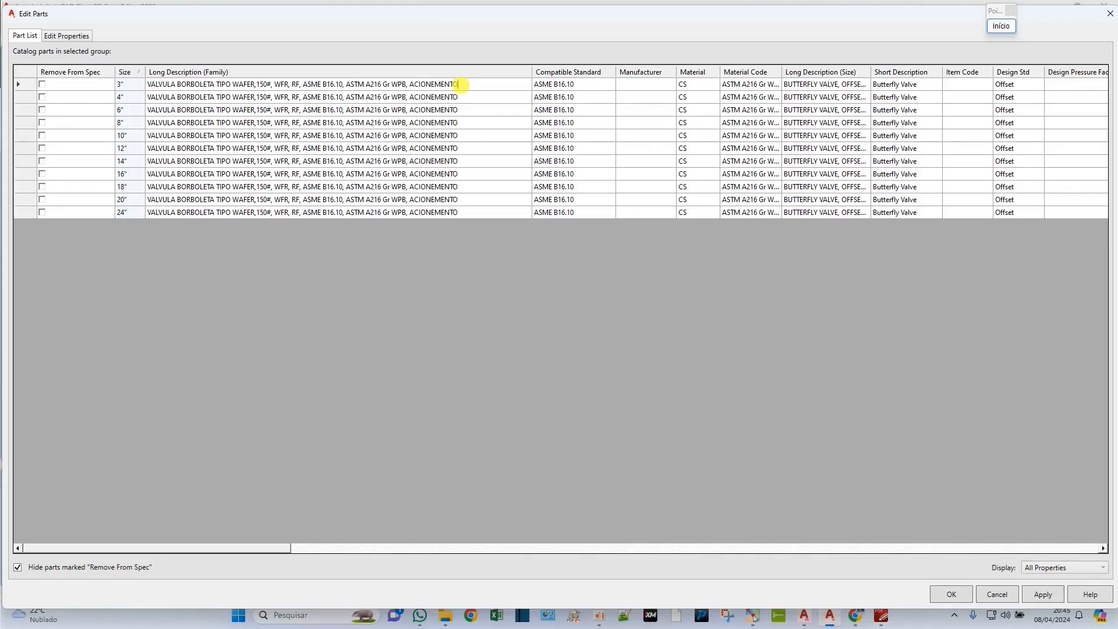
text( MANUAL)
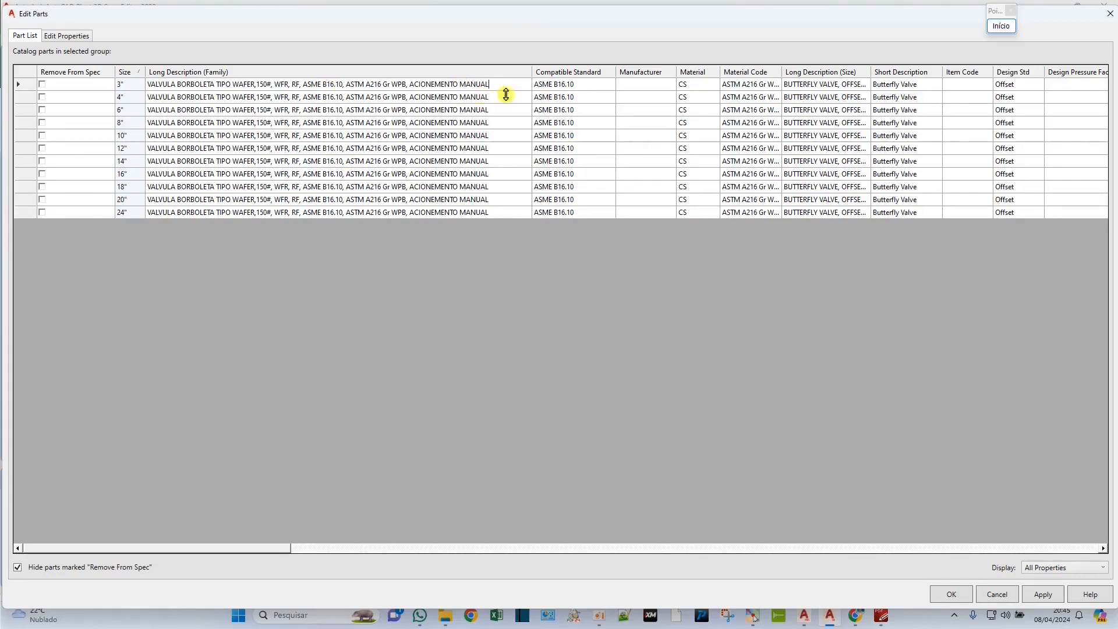
Copy the family description into Long Description (Size) and Short Description for all sizes, 3" to 24", and widen the Short Description column.
drag(498, 86, 159, 86)
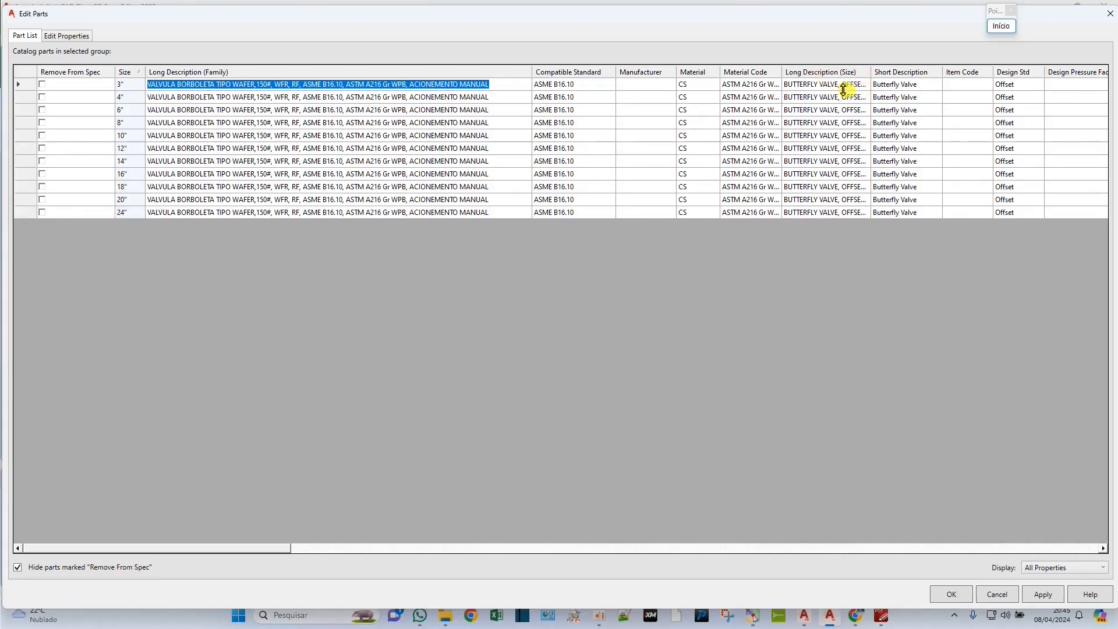
drag(831, 85, 906, 211)
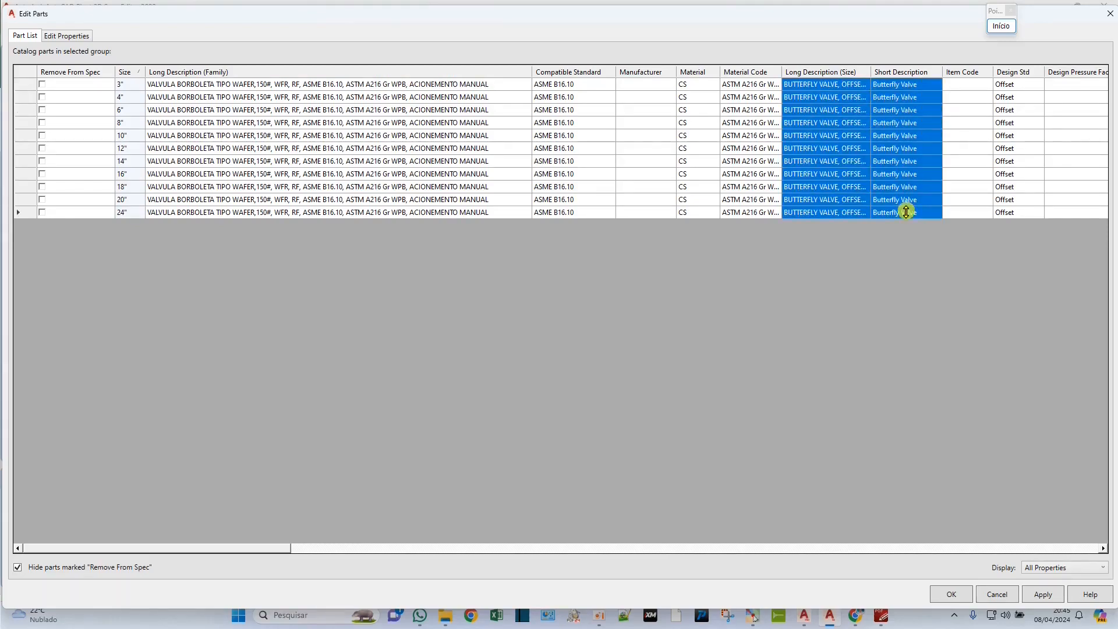
text(VALVULA BORBOLETA TIP...	VALVULA BORBOLE... VALVULA BORBOLETA TIP...	VALVULA BORBOLE... VALVULA BORBOLETA TIP...	VALVULA BORBOLE... VALVULA BORBOLETA TIP...	VALVULA BORBOLE... VALVULA BORBOLETA TIP...	VALVULA BORBOLE... VALVULA BORBOLETA TIP...	VALVULA BORBOLE... VALVULA BORBOLETA TIP...	VALVULA BORBOLE... VALVULA BORBOLETA TIP...	VALVULA BORBOLE... VALVULA BORBOLETA TIP...	VALVULA BORBOLE... VALVULA BORBOLETA TIP...	VALVULA BORBOLE... VALVULA BORBOLETA TIP...	VALVULA BORBOLE...)
drag(942, 71, 1003, 71)
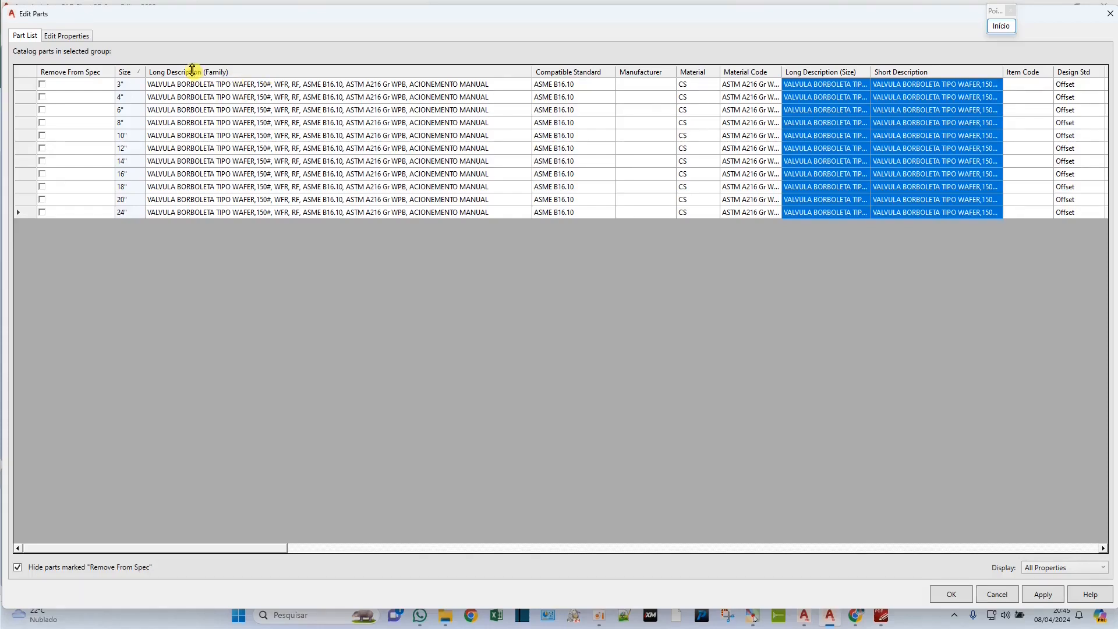
Replace "RF" with "FACE COM RESSALTO" in the WFR valve's Long Description (Family).
click(299, 86)
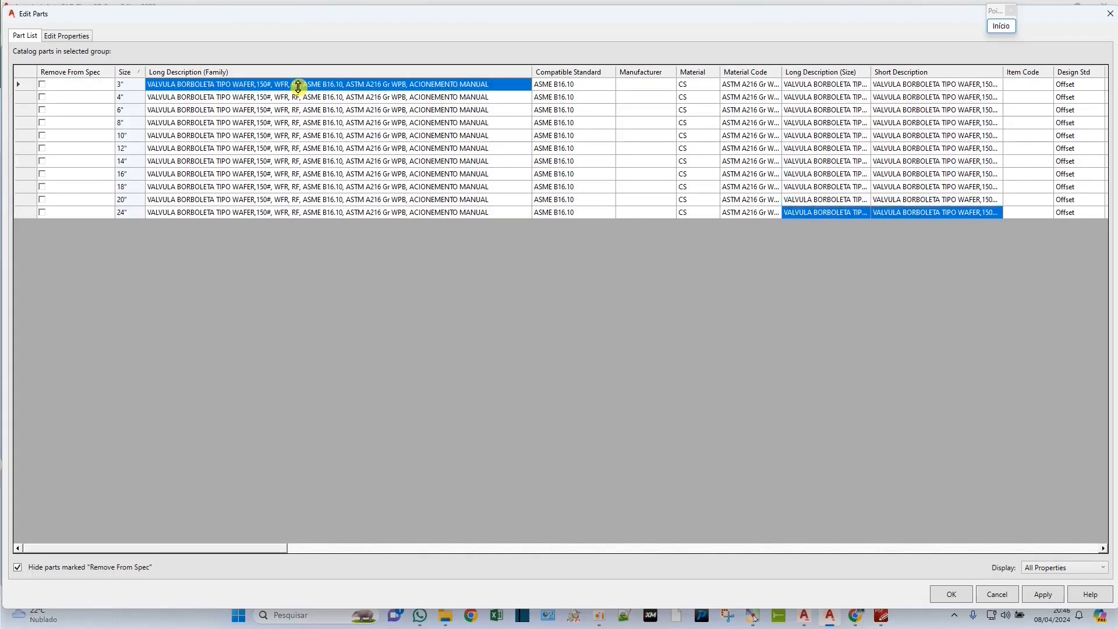
click(296, 84)
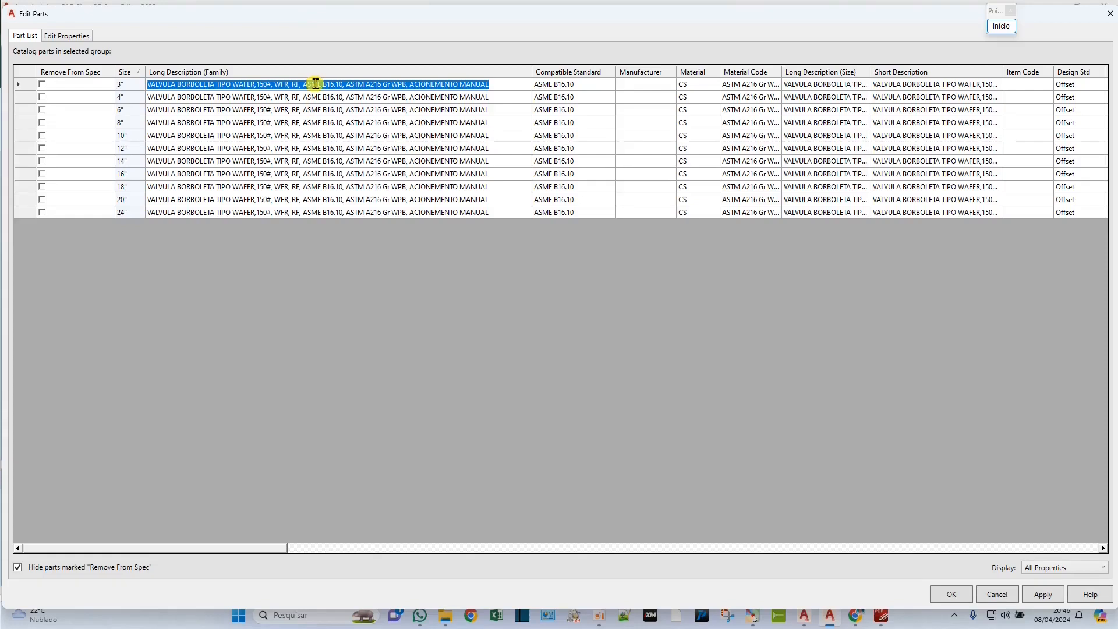
click(301, 85)
key(BackSpace)
key(BackSpace)
text(FACE COM RESSALTO, )
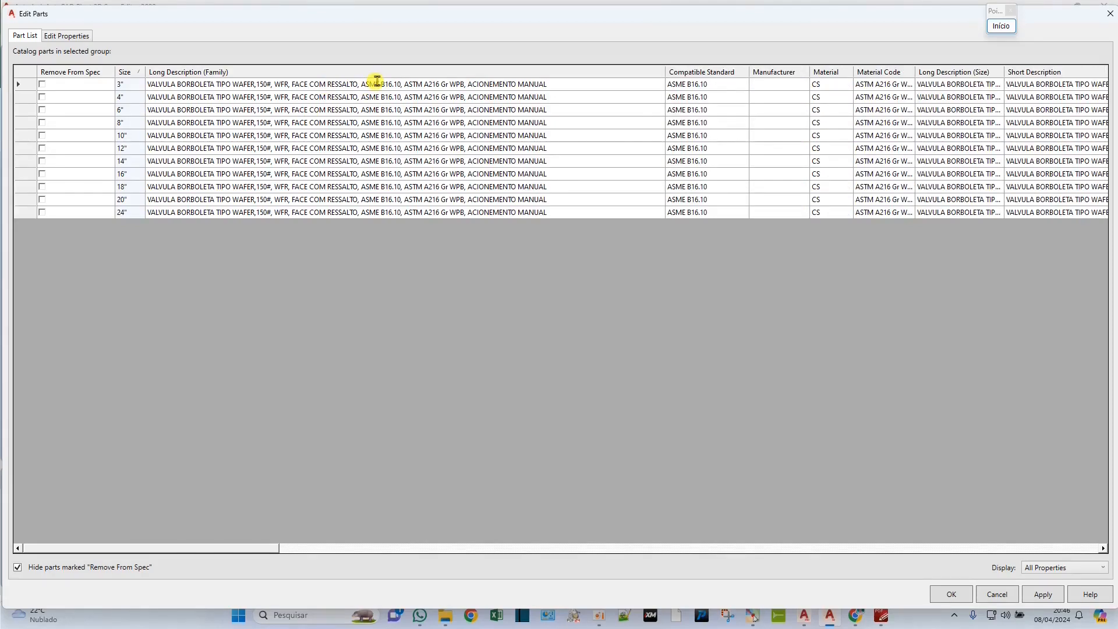
Add "CONFORME" before ASME B16.10 and "MATERIAL" before ASTM A216 Gr WPB in the WFR valve's family description.
text(CONFORME)
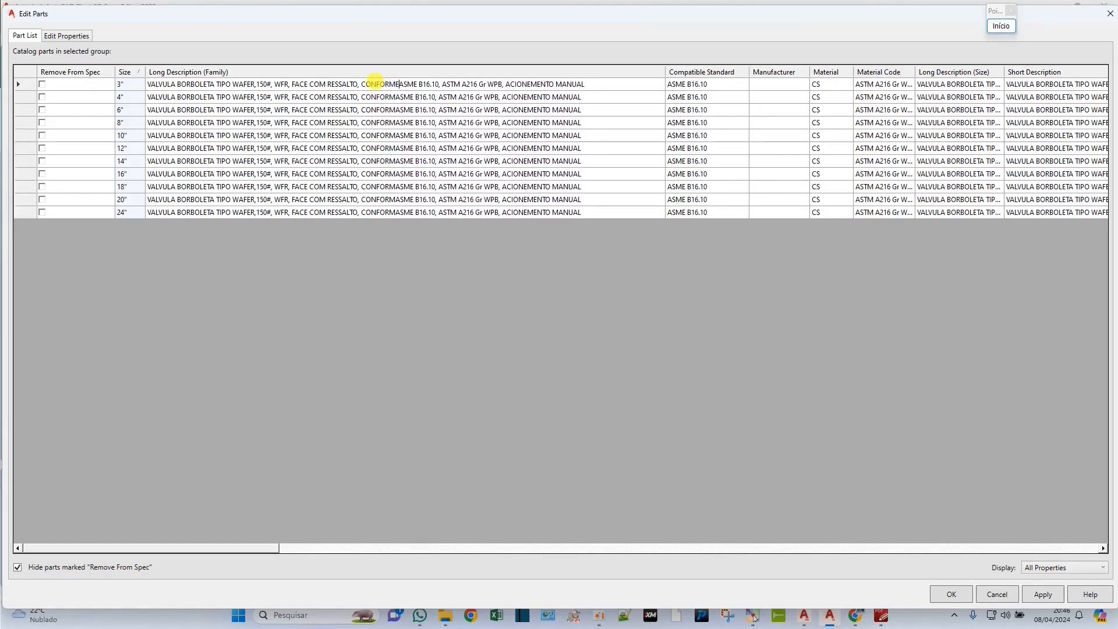
click(444, 85)
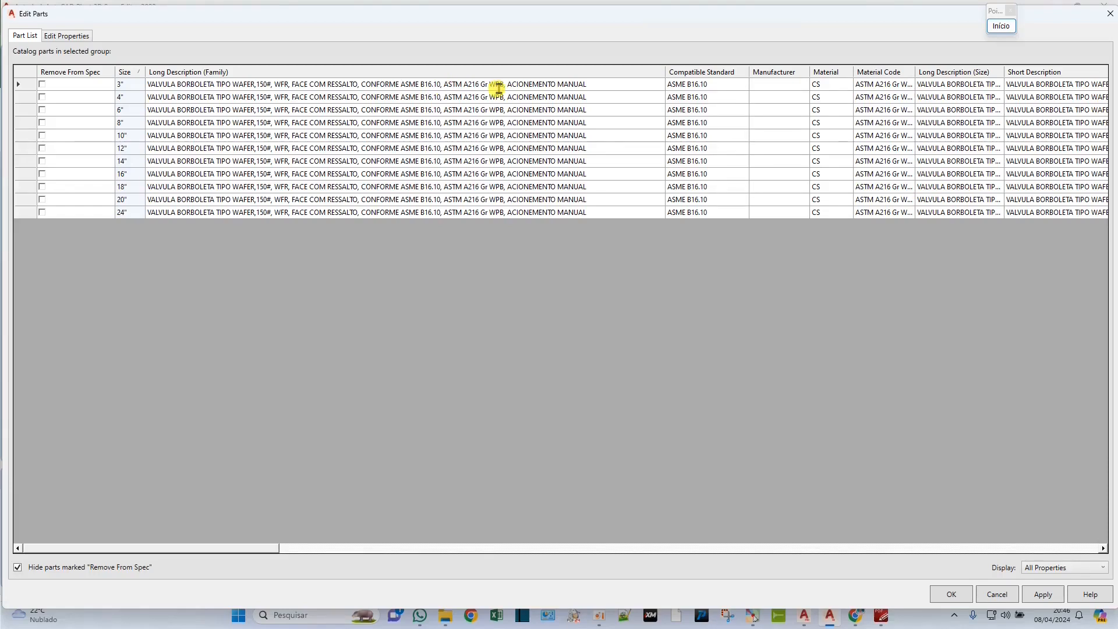
text(MATERIAL)
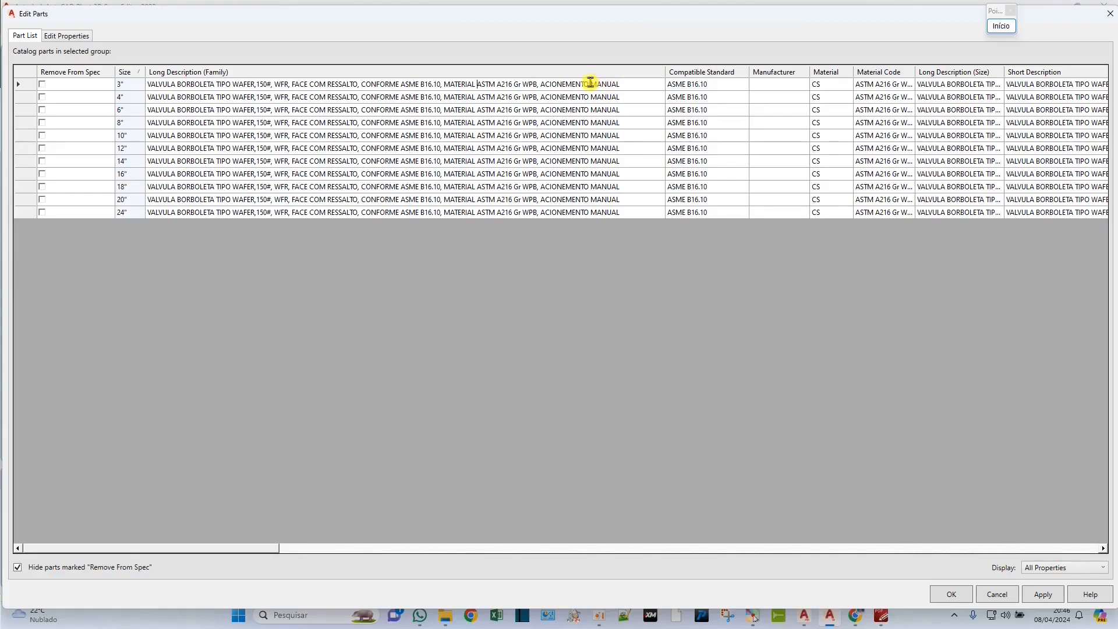
Correct the misspelled "ACIONEMENTO" to "ACIONAMENTO" in the WFR valve's Long Description (Family).
key(BackSpace)
key(BackSpace)
key(BackSpace)
key(BackSpace)
key(BackSpace)
key(BackSpace)
key(BackSpace)
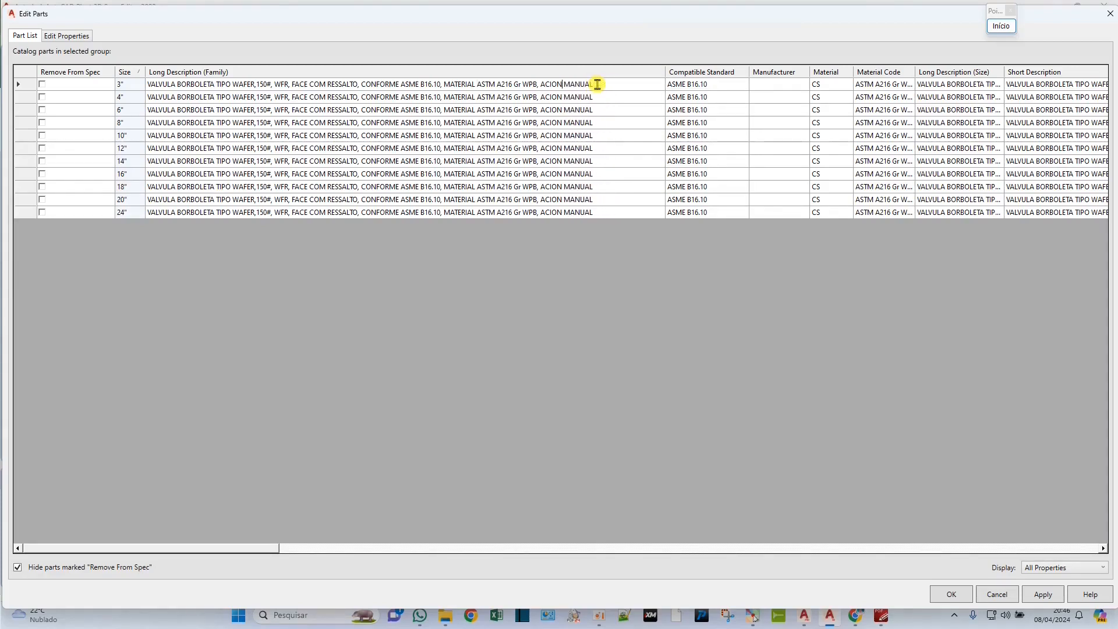
text(NAMENTO)
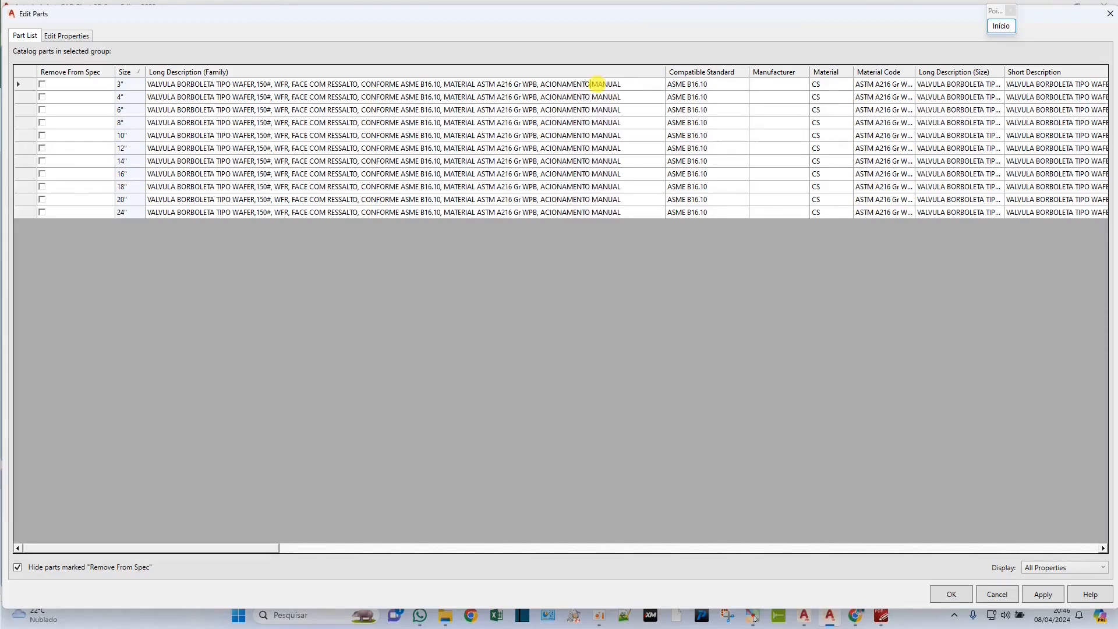
click(580, 101)
click(582, 85)
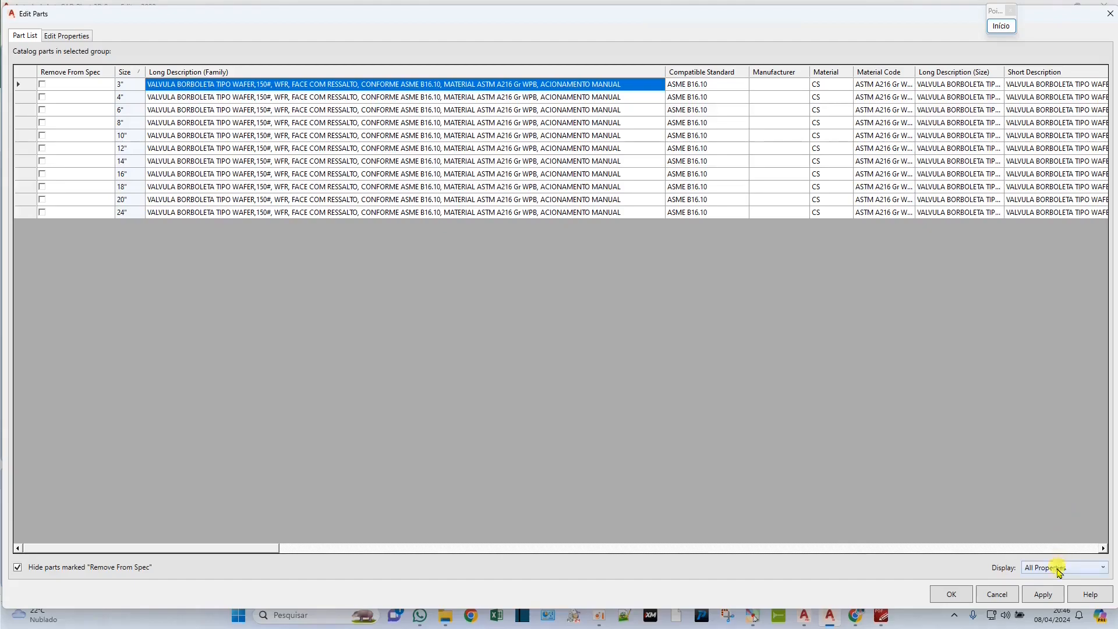
Apply and close the WFR valve's part edits, and save the CS150 spec.
click(1046, 597)
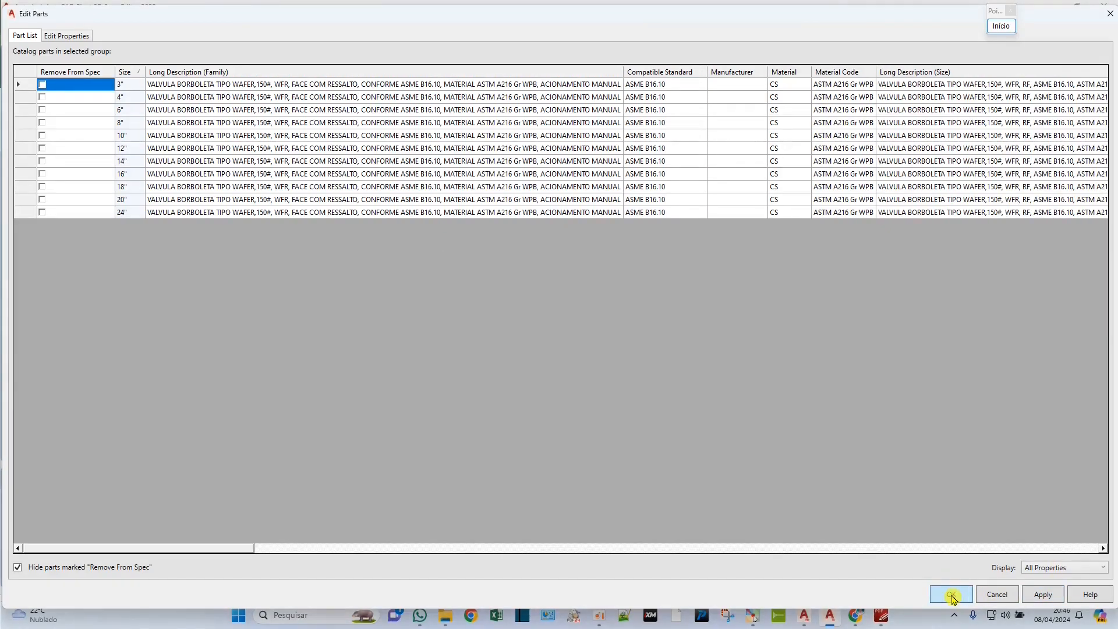
click(951, 594)
click(364, 332)
scroll(330, 292, down, 1)
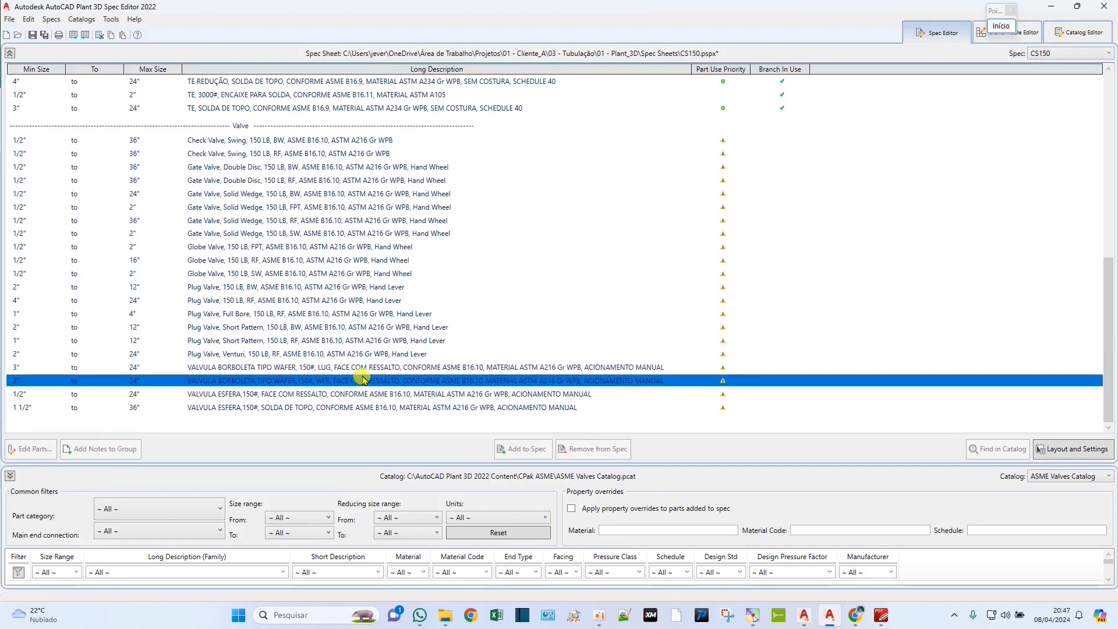
click(32, 35)
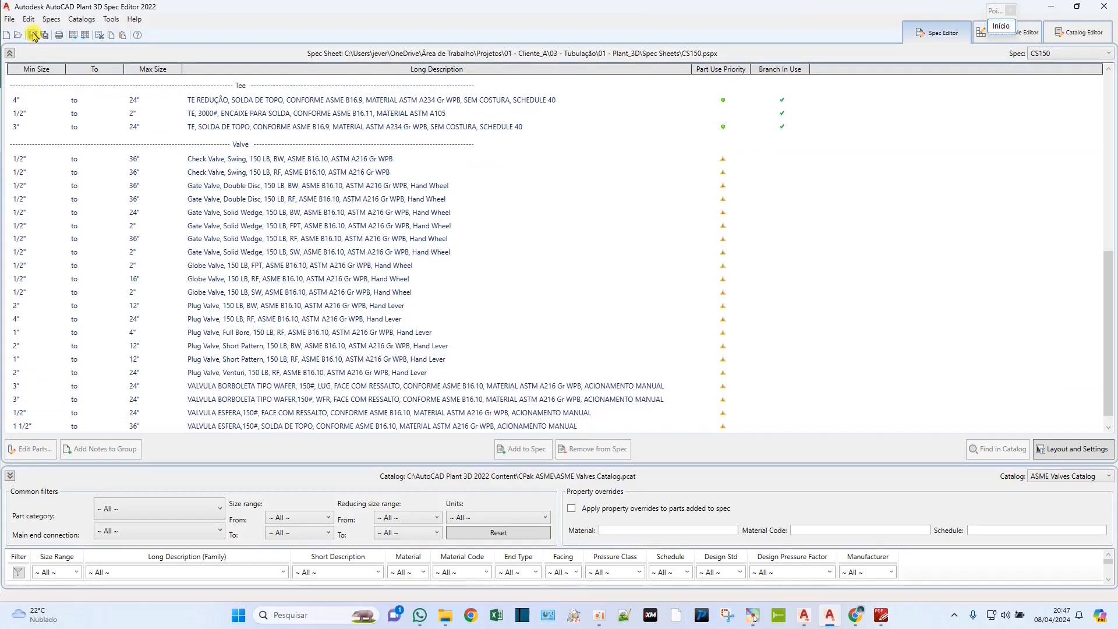